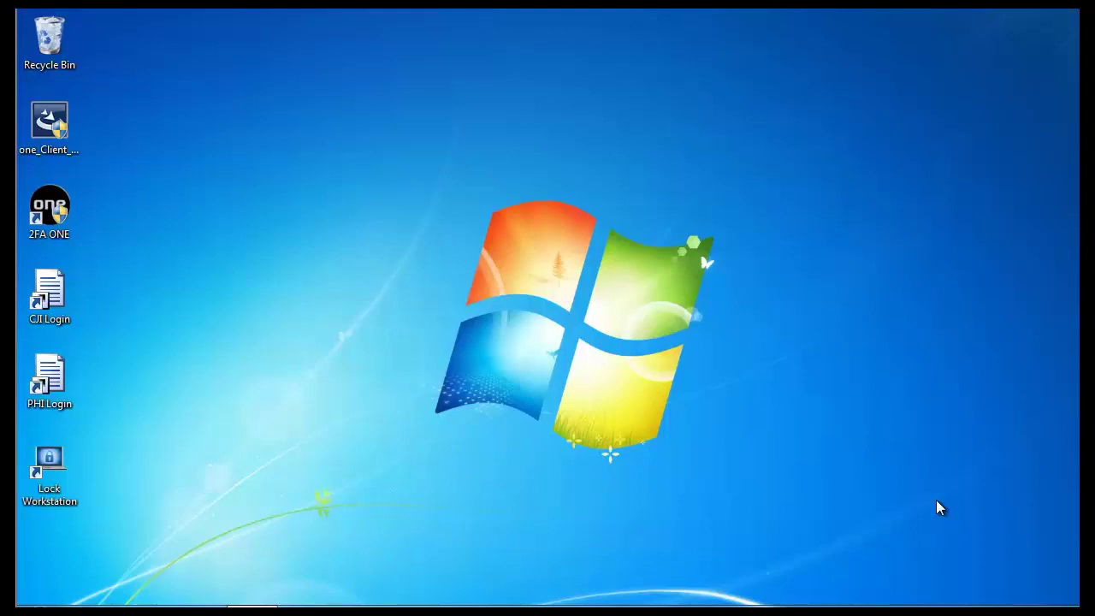
Step: Select the CJI Login shortcut on the Windows desktop
click(61, 301)
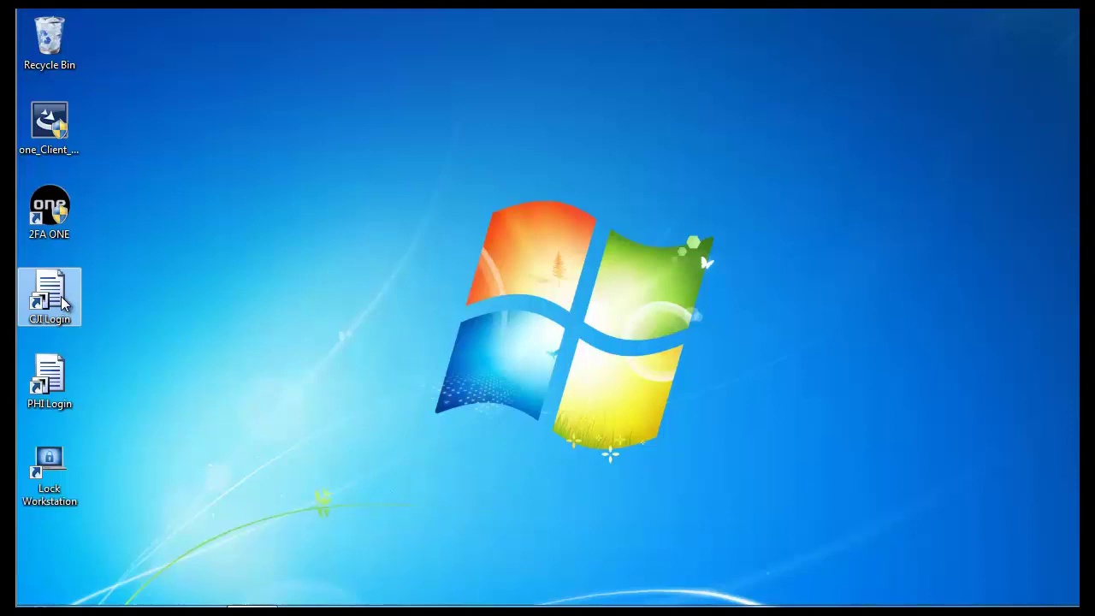
Step: Launch CJI Search and close it, then launch the PHI Search login app
double_click(61, 301)
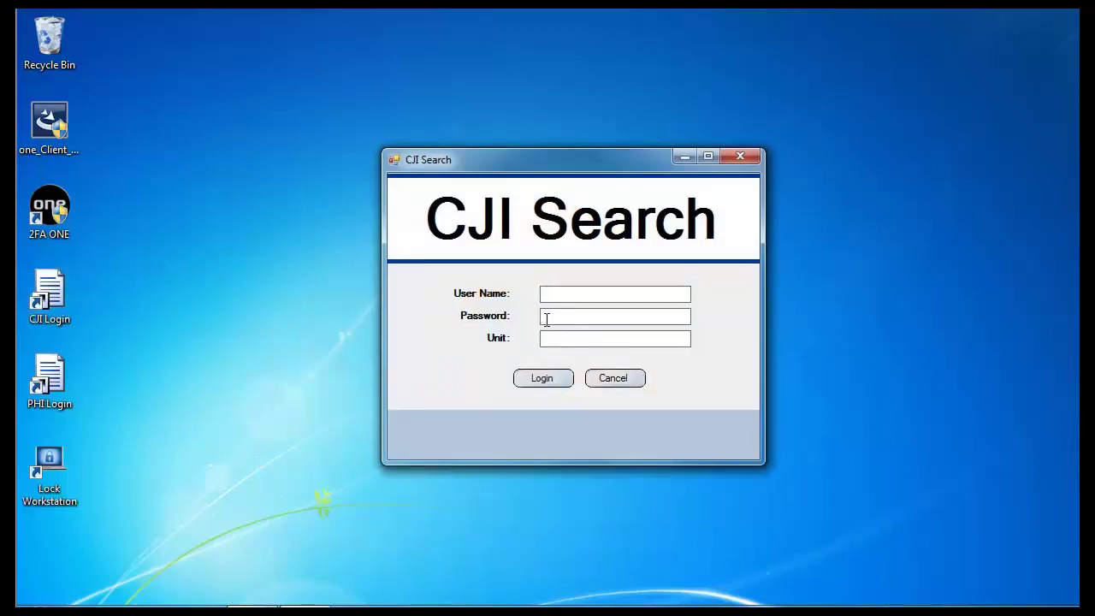
click(741, 156)
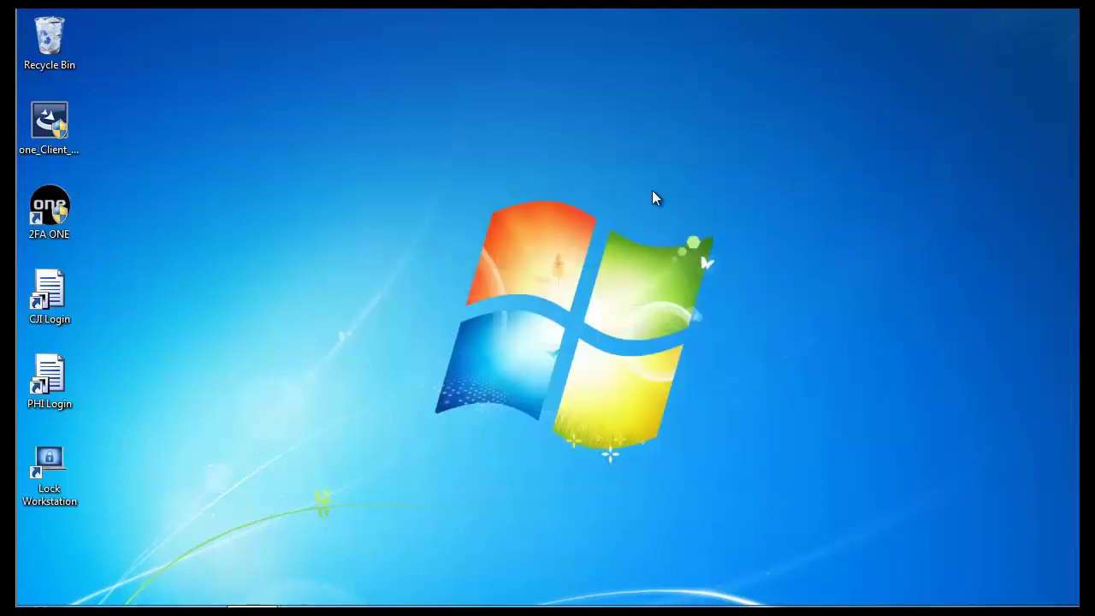
double_click(51, 385)
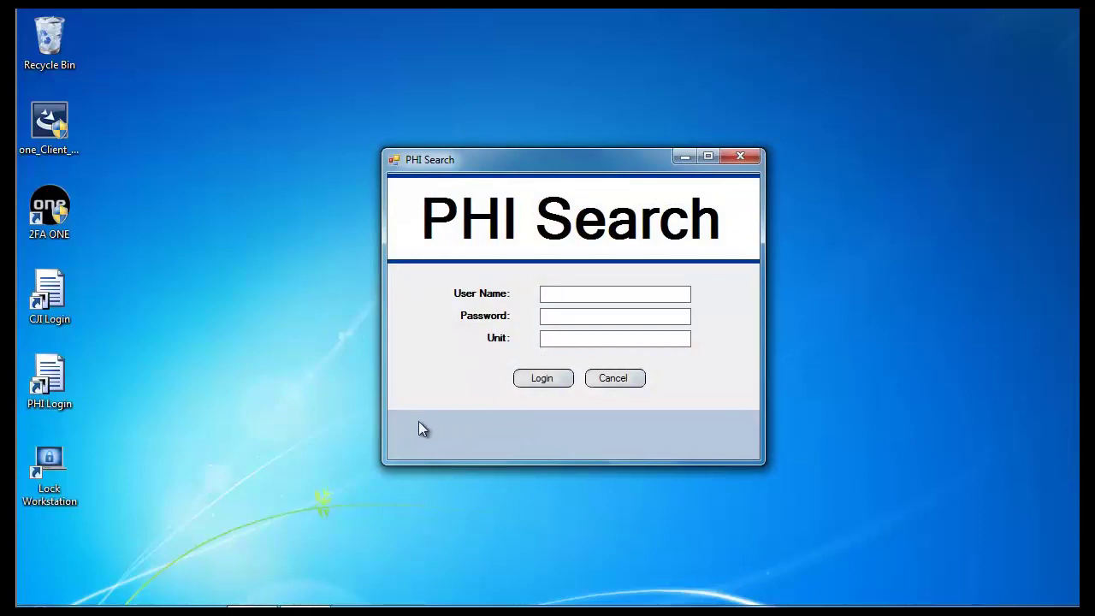
Step: Close PHI Search and unlock 2FA ONE Secured Applications with the PIN. Relaunch CJI Search and move 2FA ONE beside it
click(739, 158)
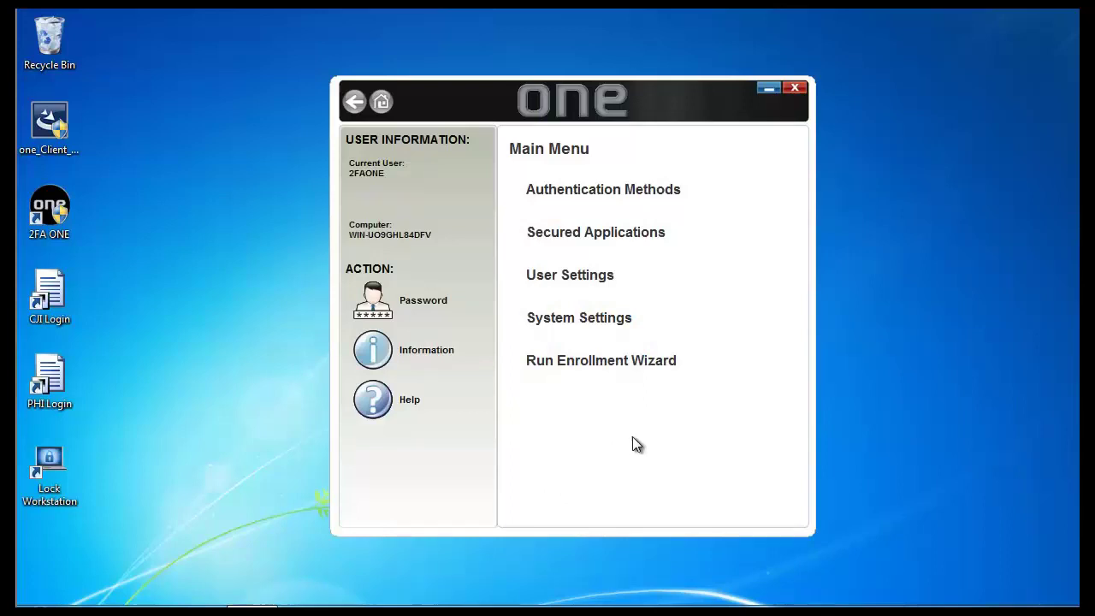
click(614, 245)
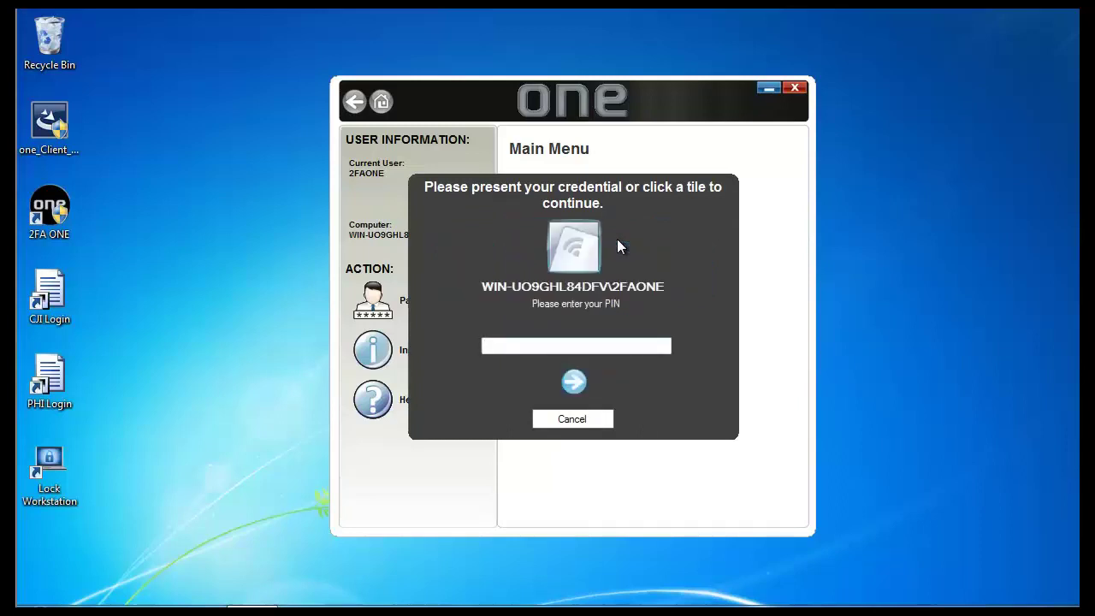
text(12345678)
key(Return)
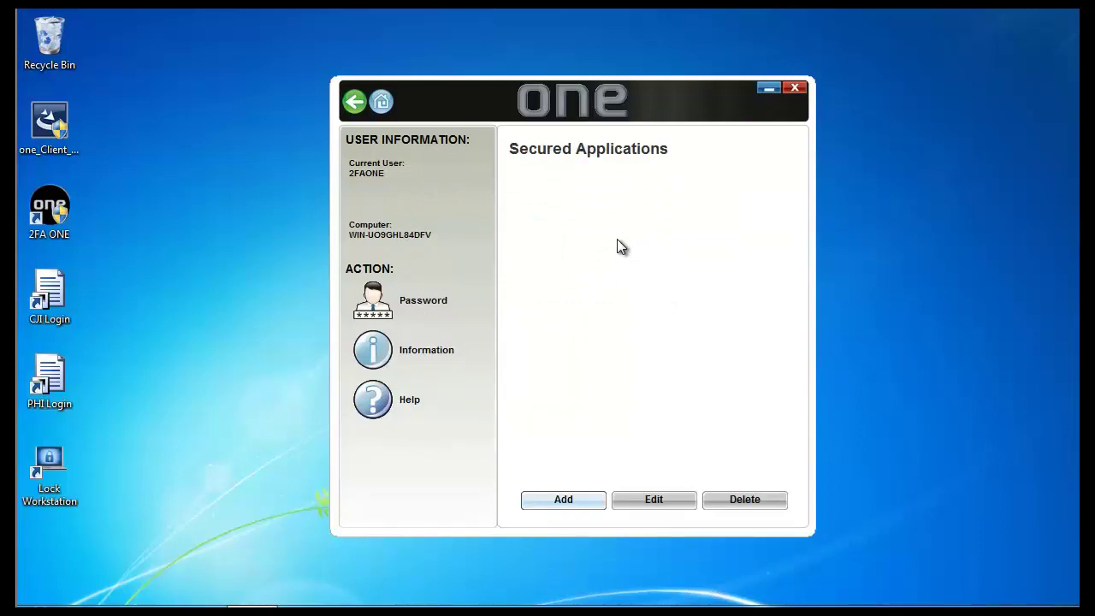
double_click(59, 282)
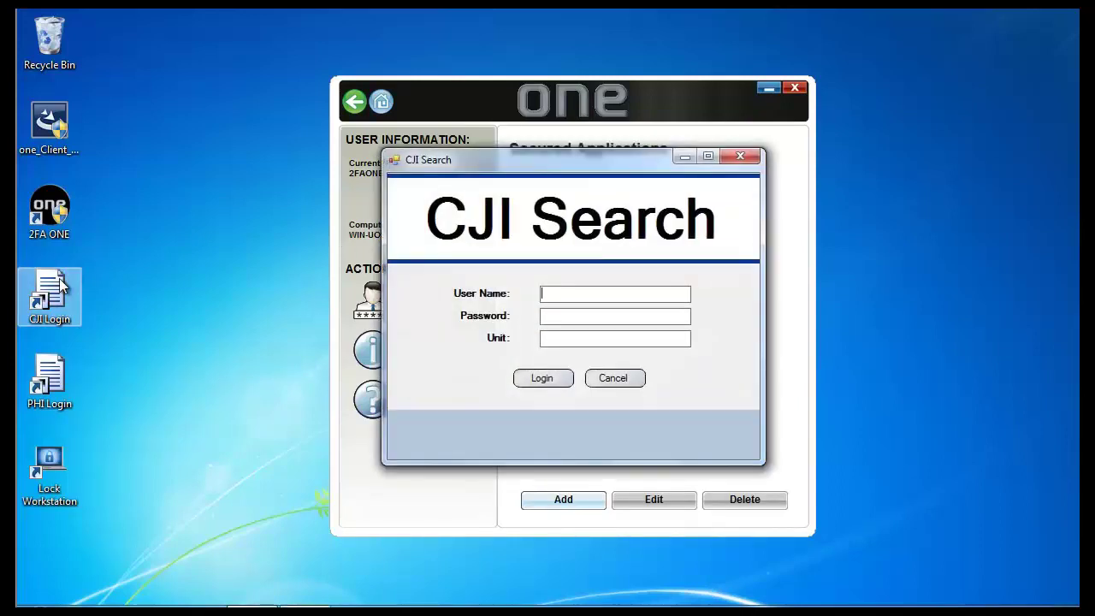
drag(652, 105, 927, 92)
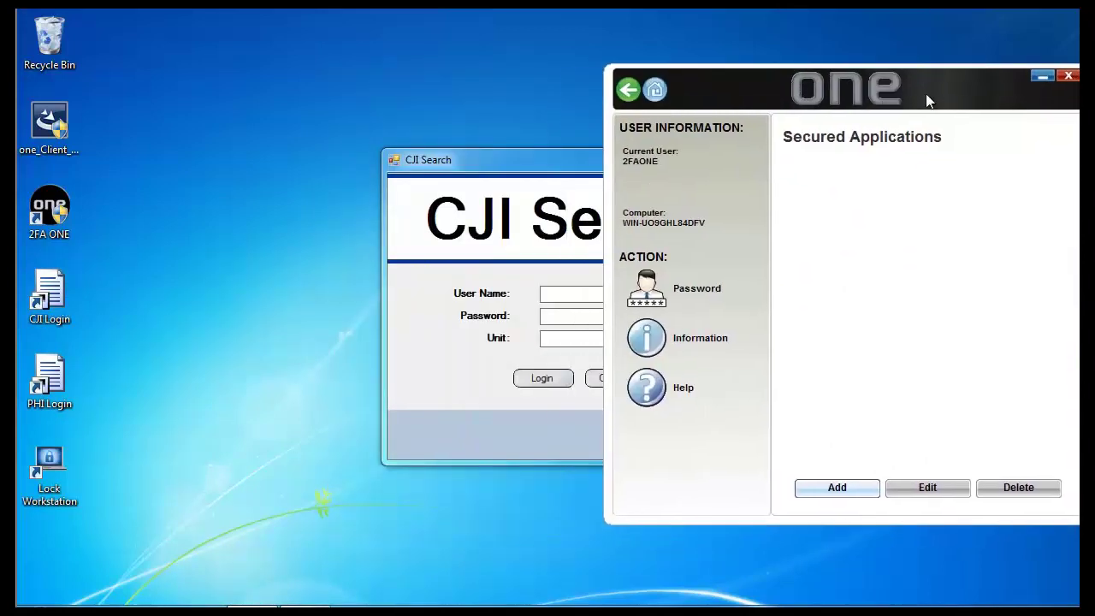
Step: Add a new secured application named 'CJI Logon', keeping the Logon template type
click(847, 487)
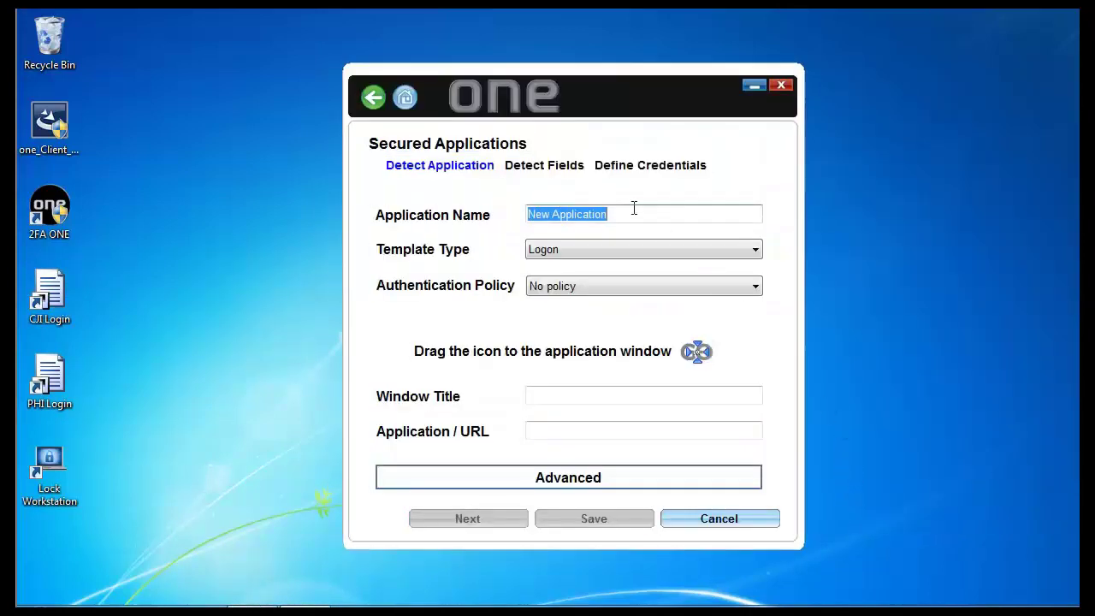
text(C)
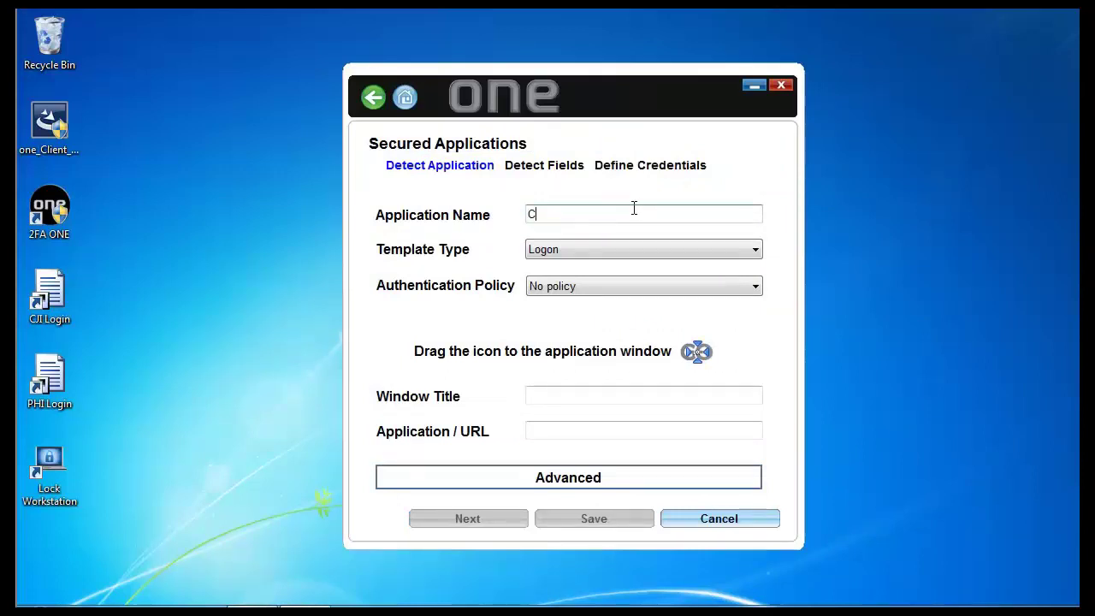
text(JI Logon)
click(646, 249)
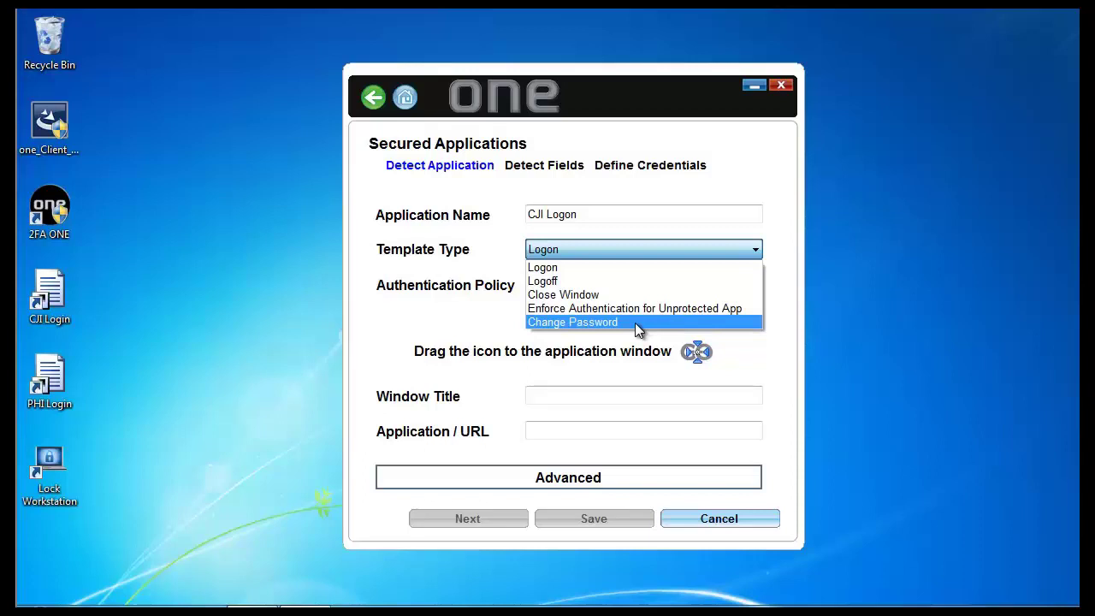
click(627, 249)
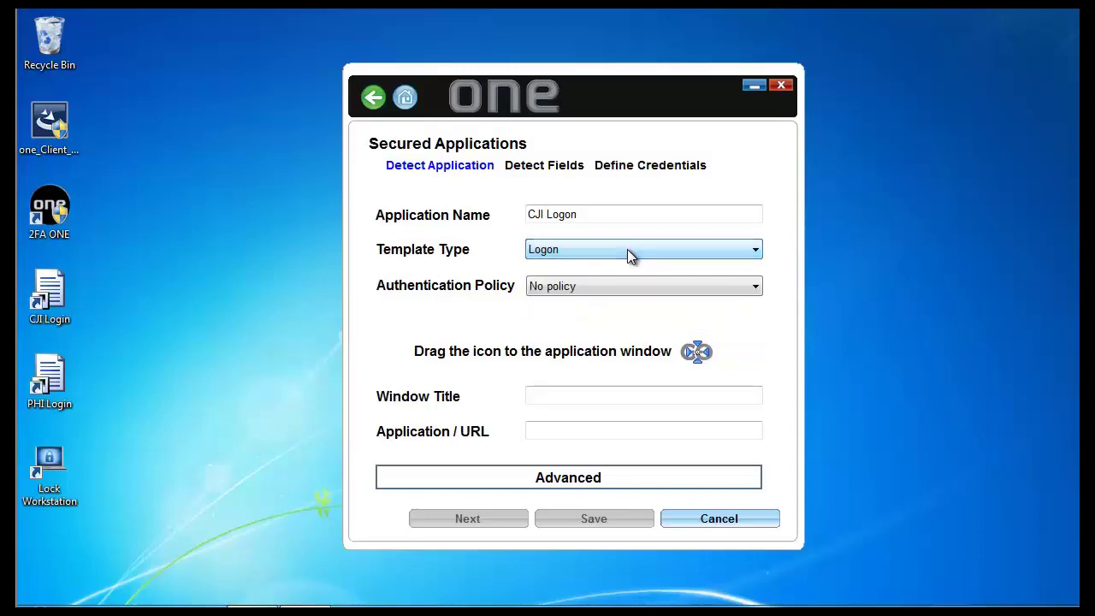
click(664, 289)
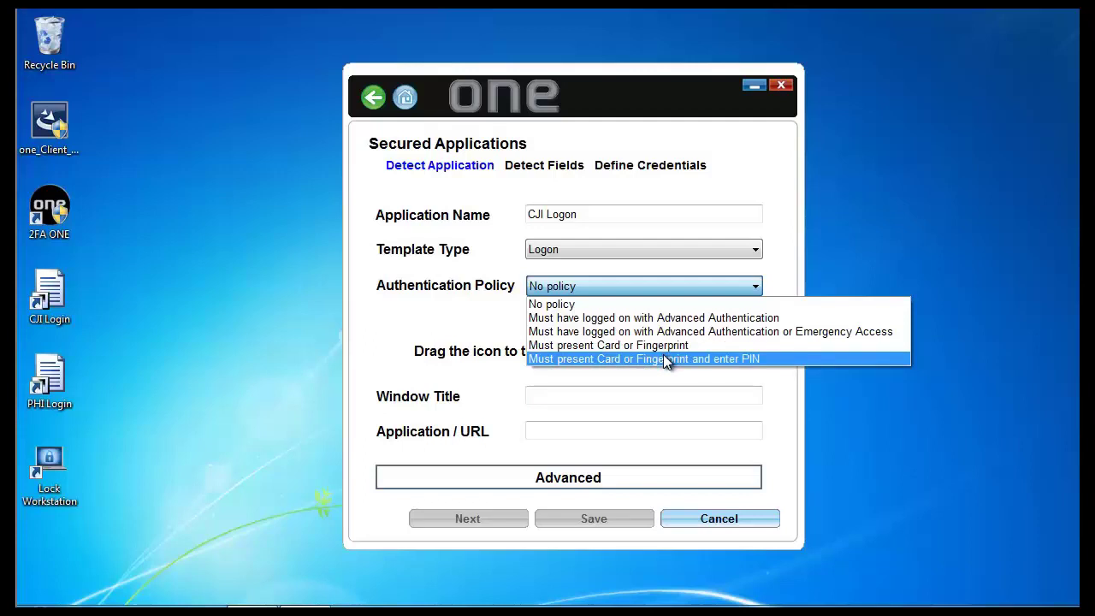
click(639, 306)
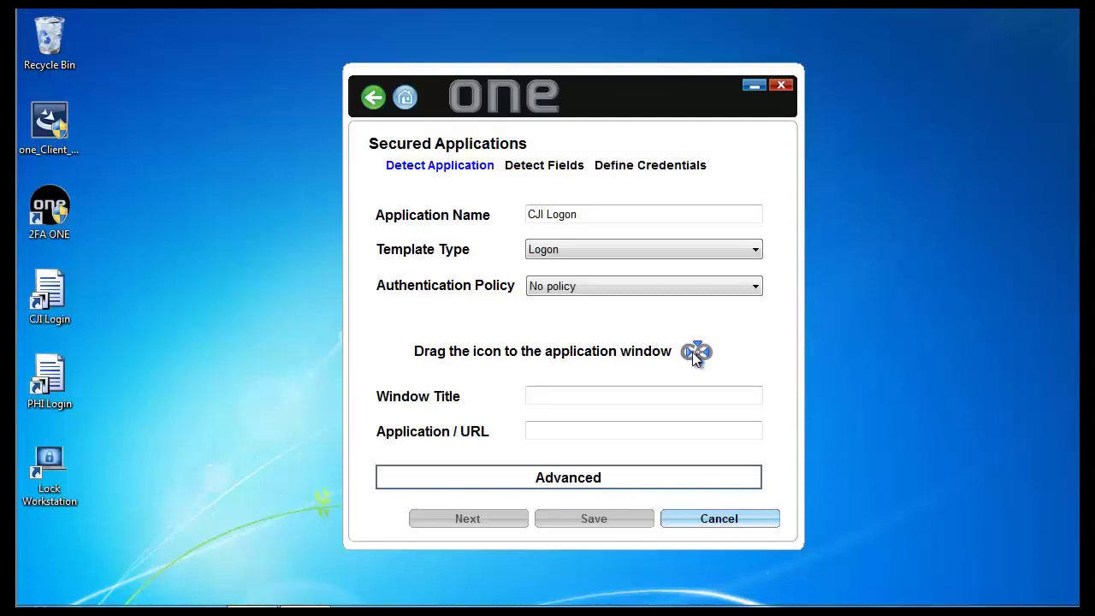
Step: Target the CJI Search window (MainApplication.exe) with the finder and advance to Detect Fields
drag(697, 351, 582, 282)
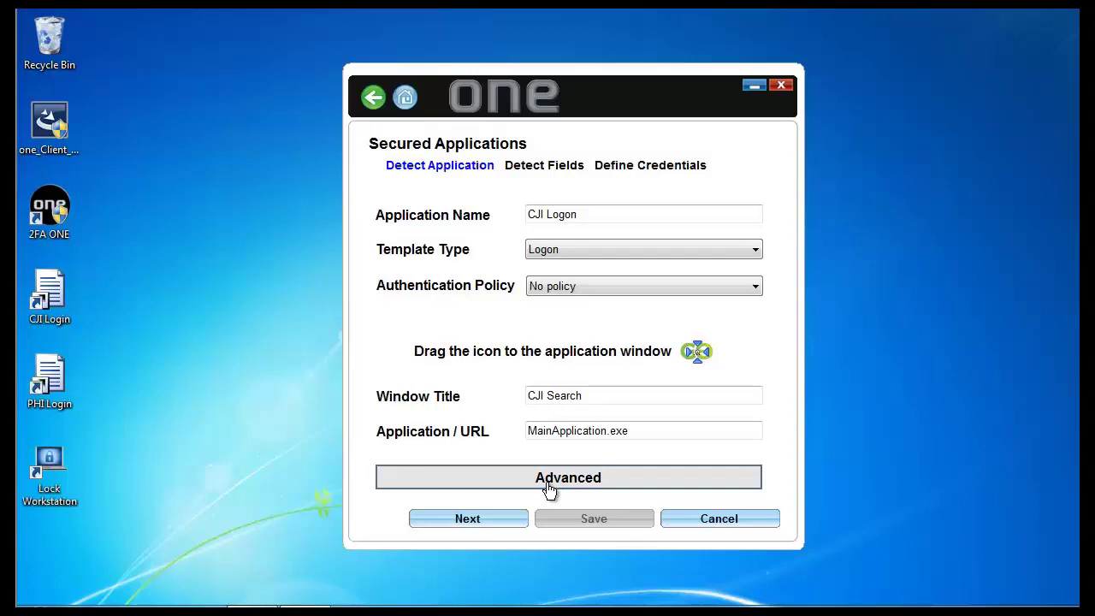
click(483, 525)
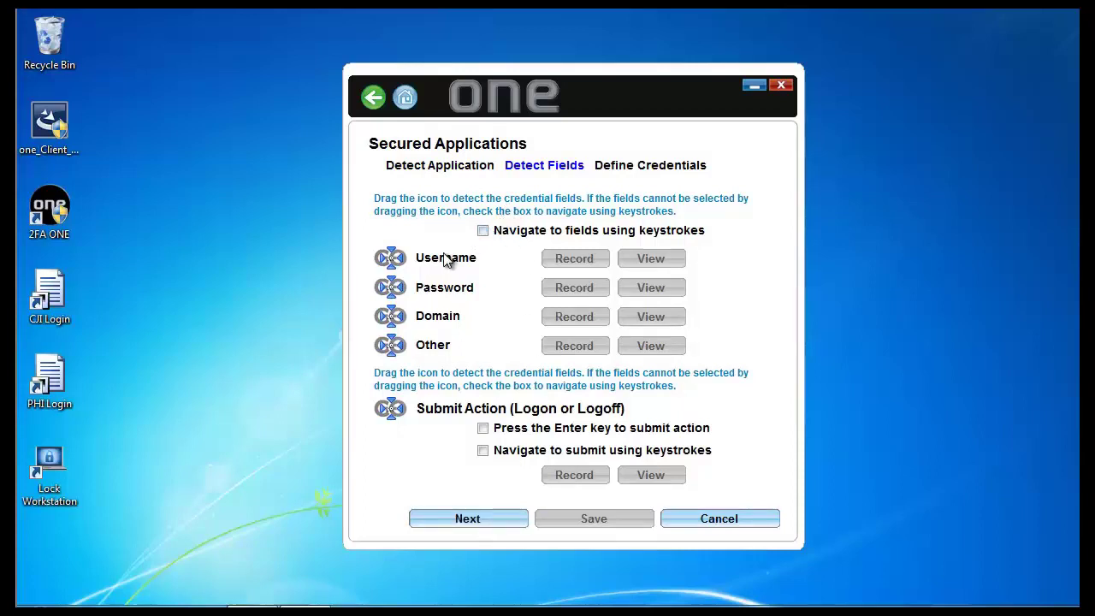
Step: Map CJI Search's User Name, Password, Unit (as Other) fields and Login button as submit action
drag(391, 257, 557, 293)
drag(398, 287, 562, 318)
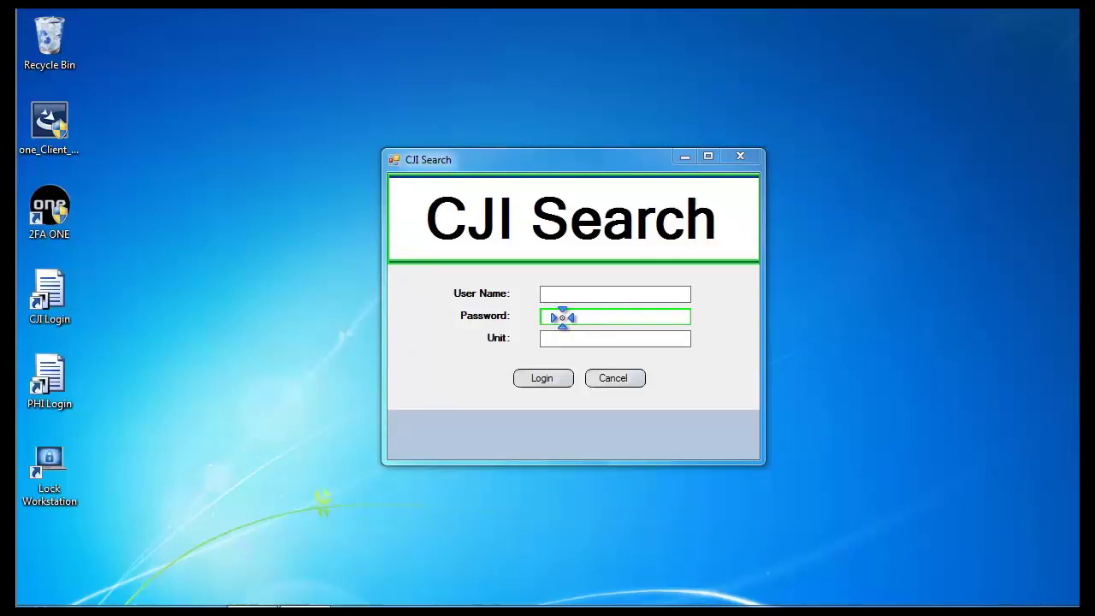
drag(562, 317, 562, 317)
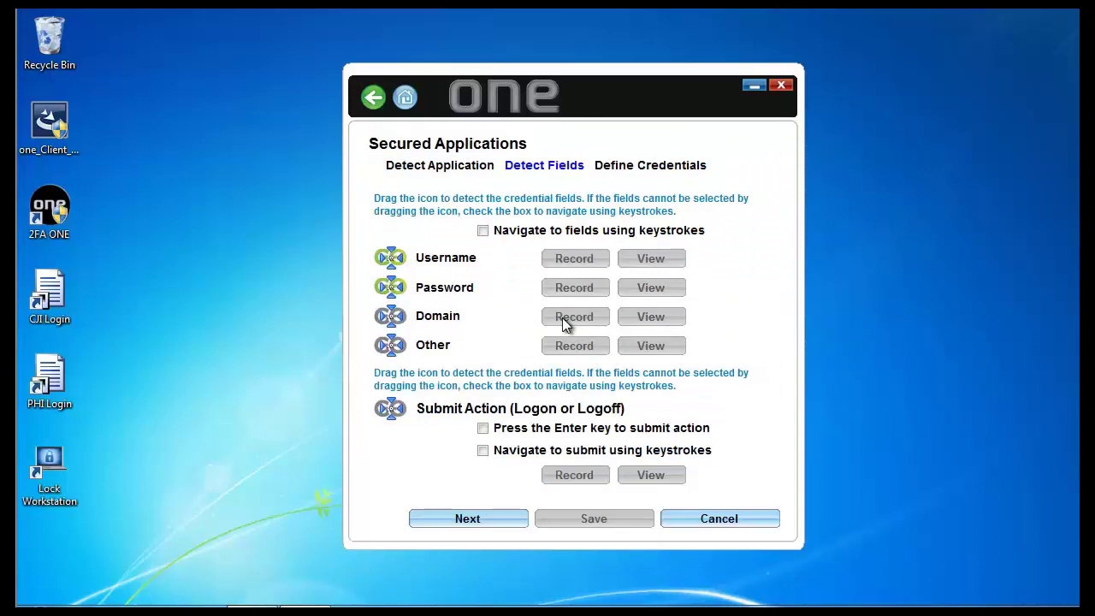
drag(390, 346, 556, 339)
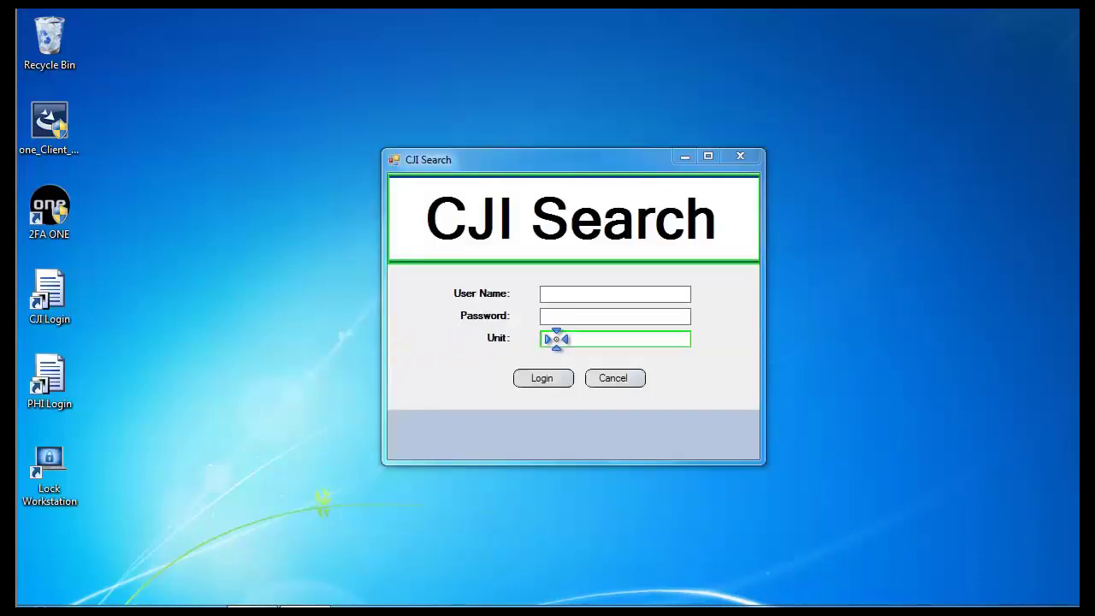
drag(556, 339, 556, 339)
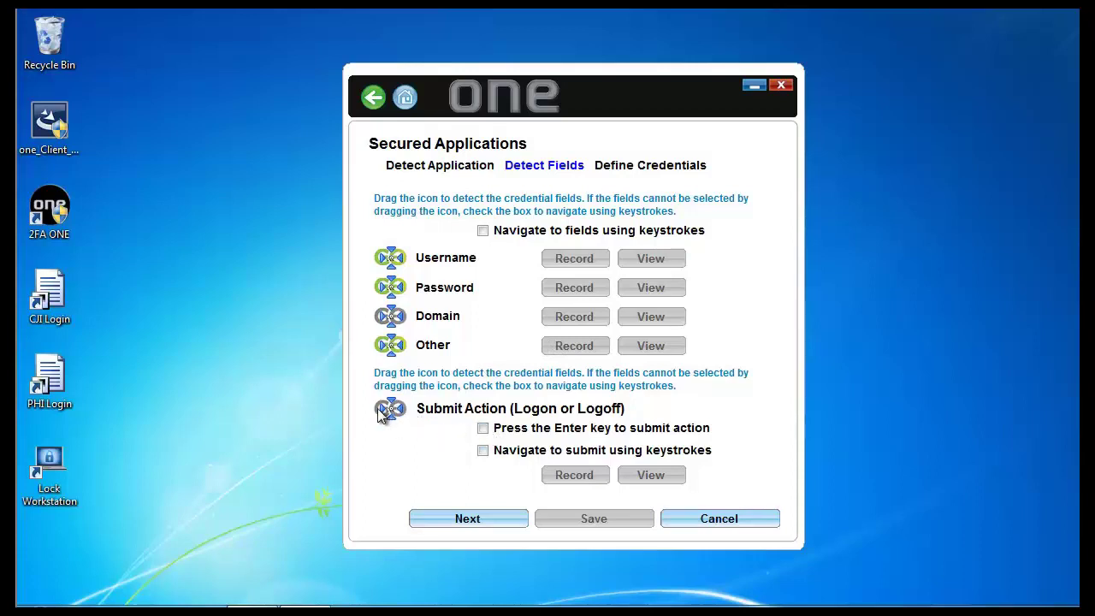
drag(391, 408, 538, 377)
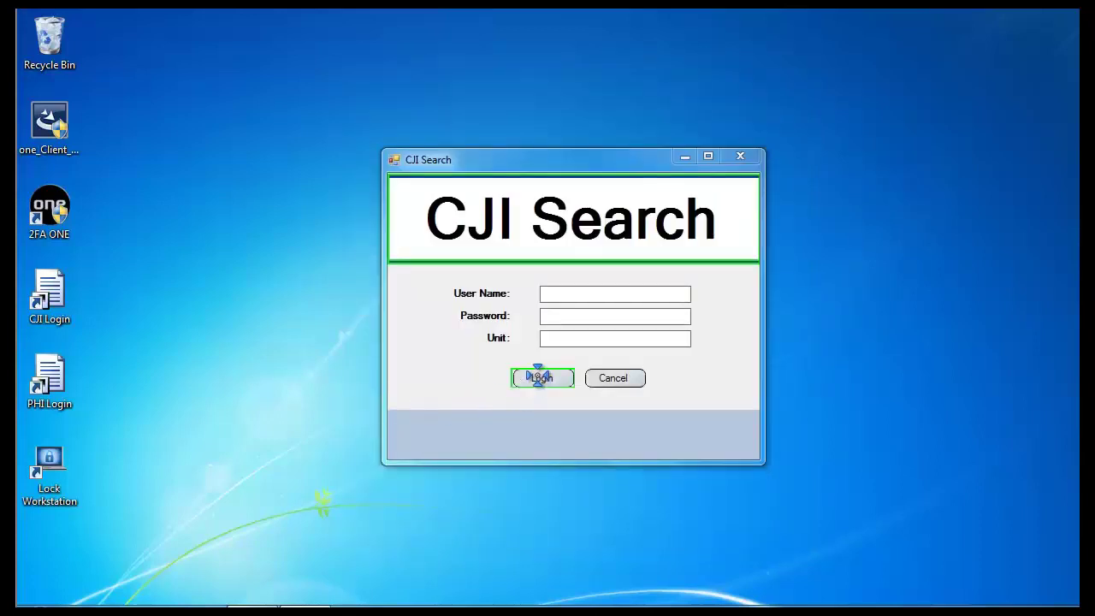
drag(537, 374, 537, 375)
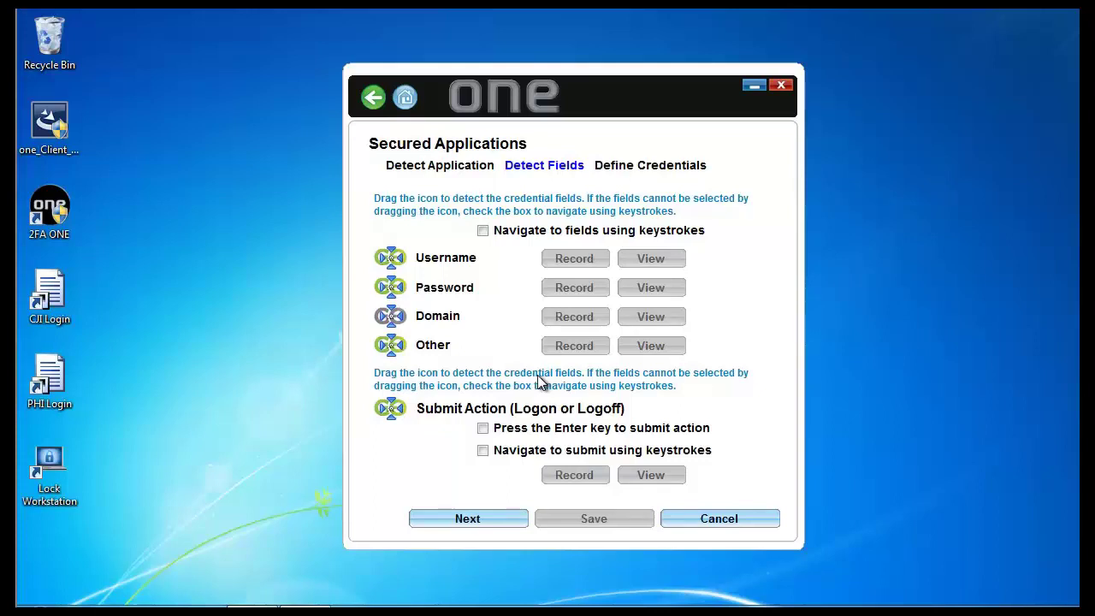
click(465, 522)
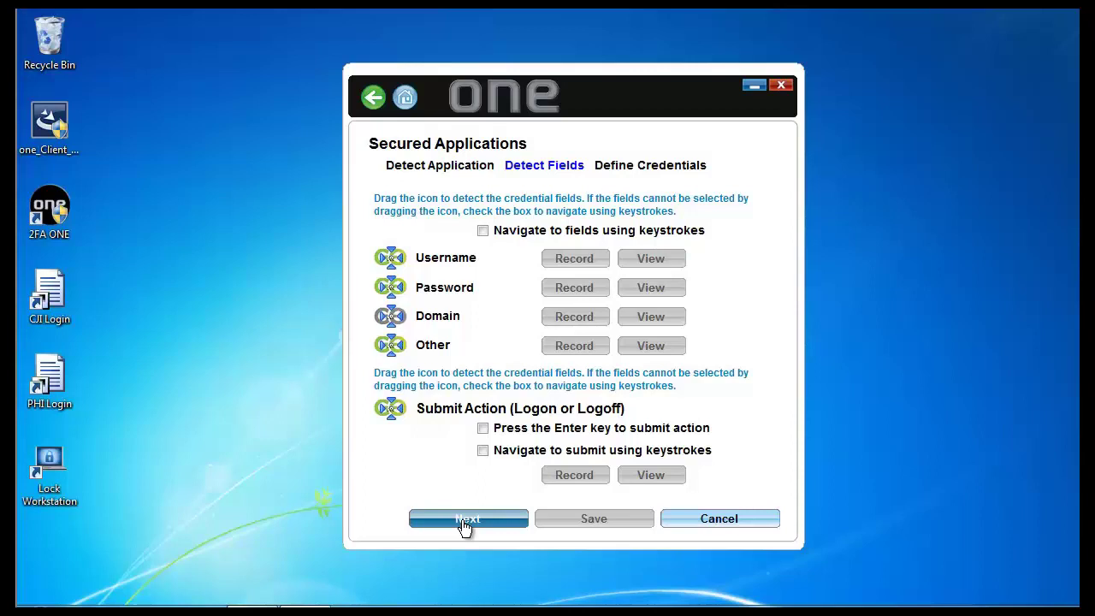
Step: Set CJI Logon to use the application's own credentials after checking the Windows username formats
click(463, 519)
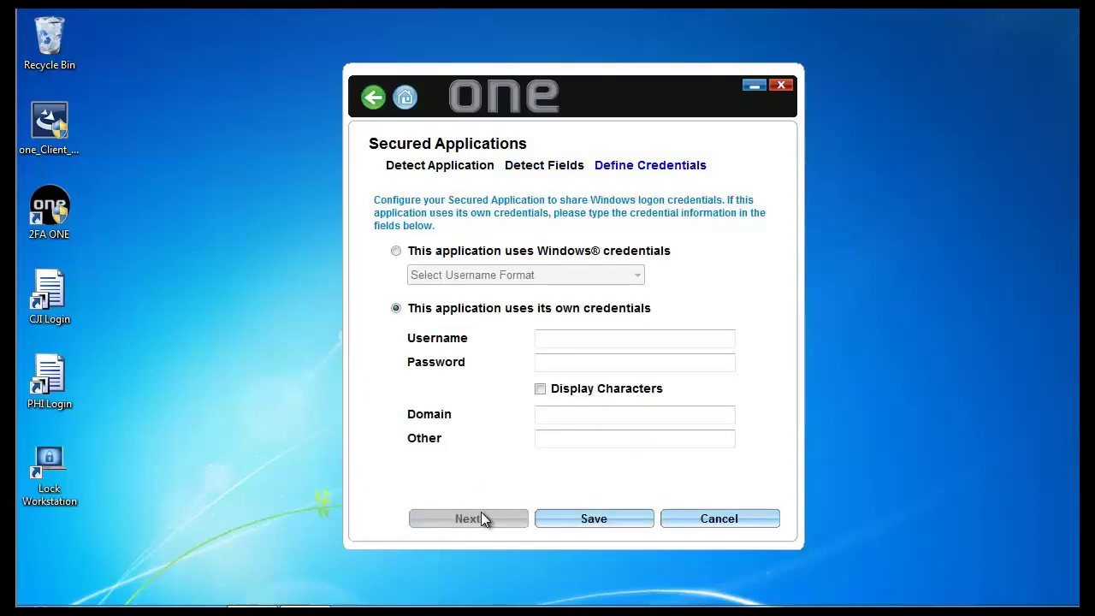
click(396, 251)
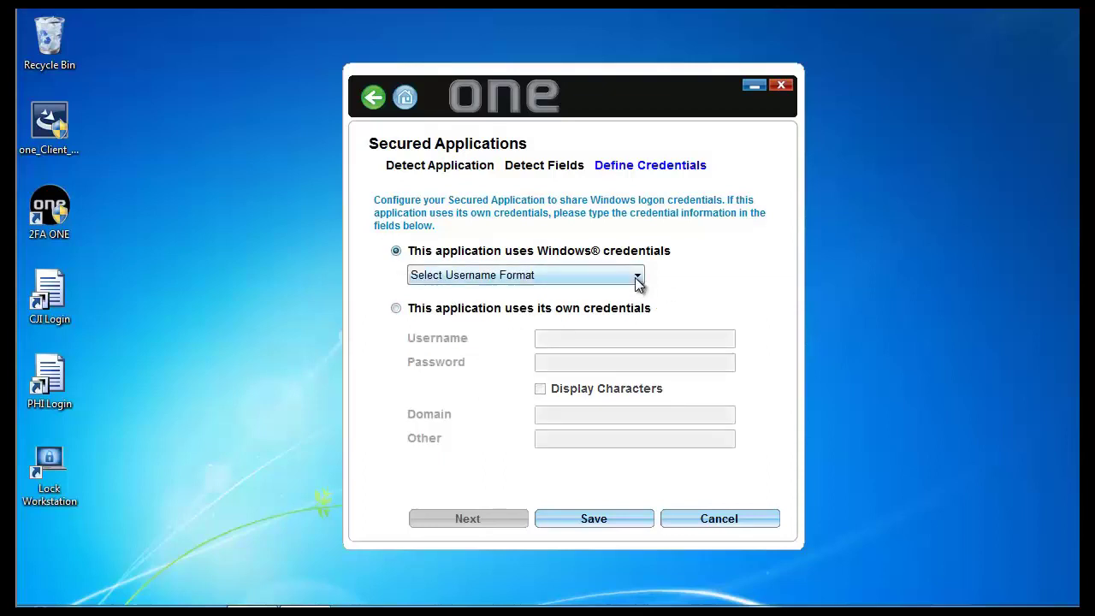
click(636, 279)
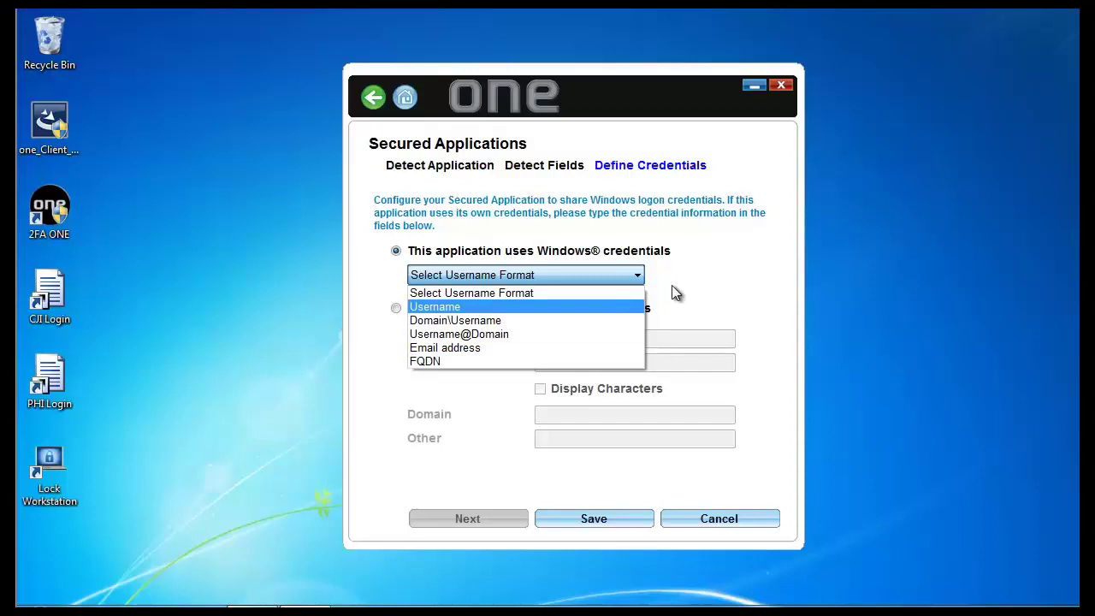
click(703, 263)
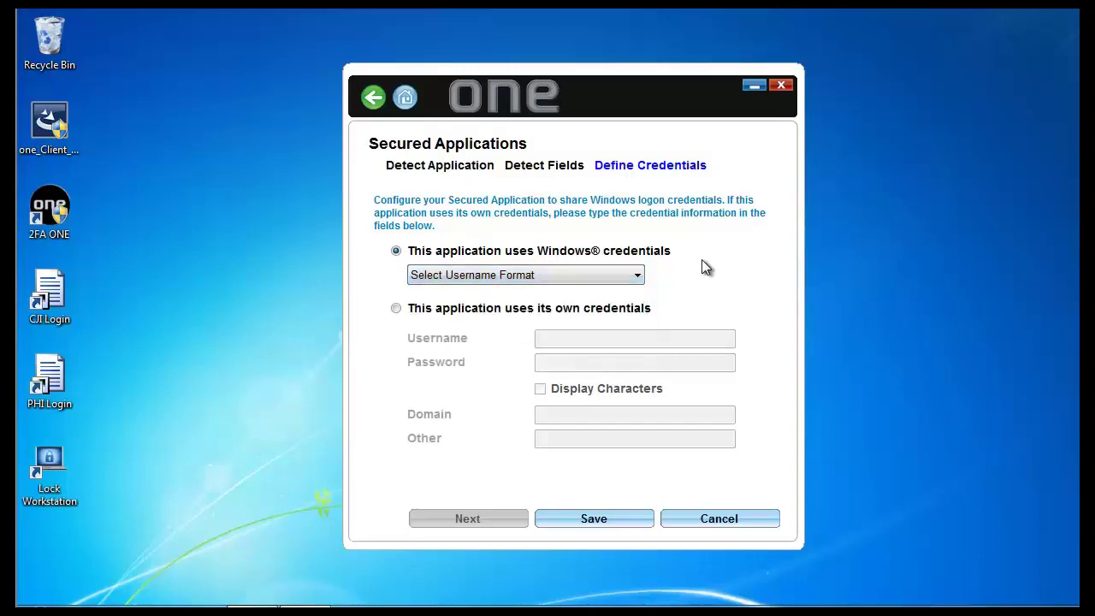
click(395, 310)
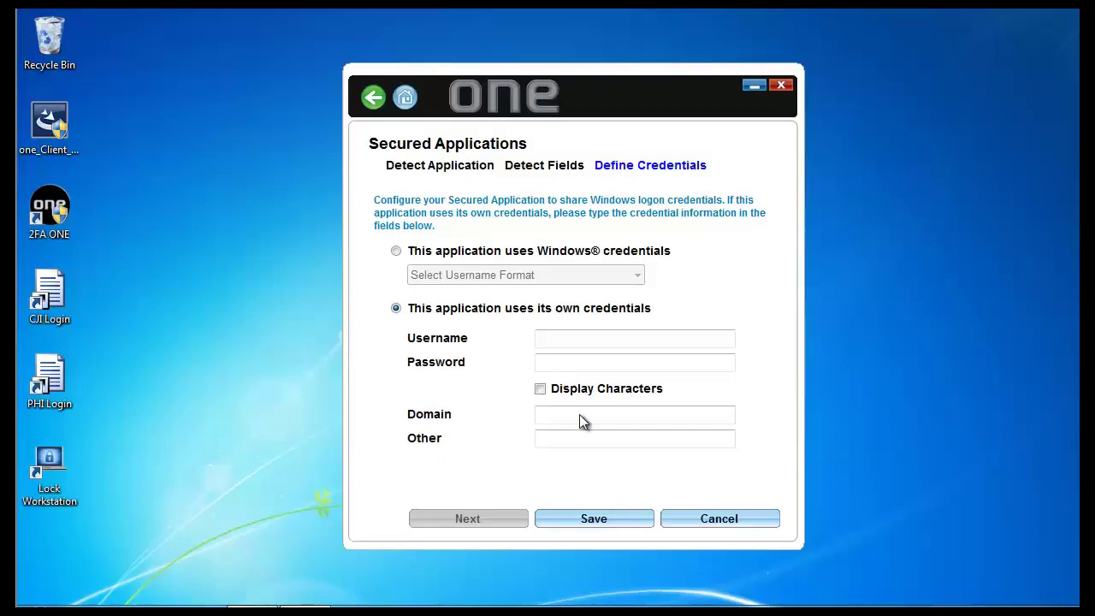
click(609, 519)
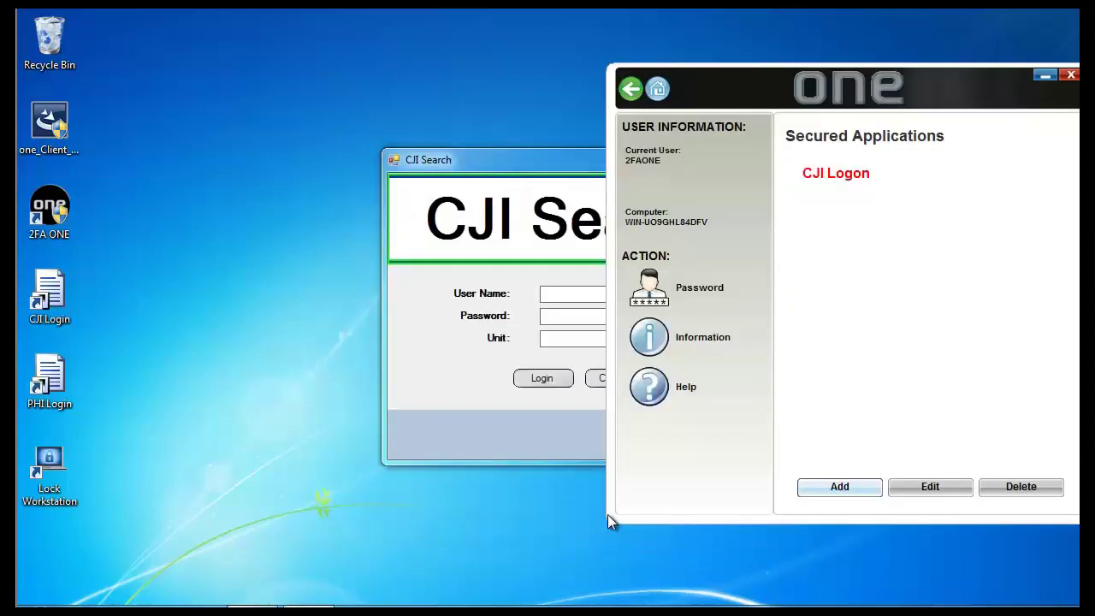
click(836, 183)
Step: Close 2FA ONE, then save the CJI Search username, password and Other unit 2001
drag(1069, 77, 1010, 74)
click(1009, 74)
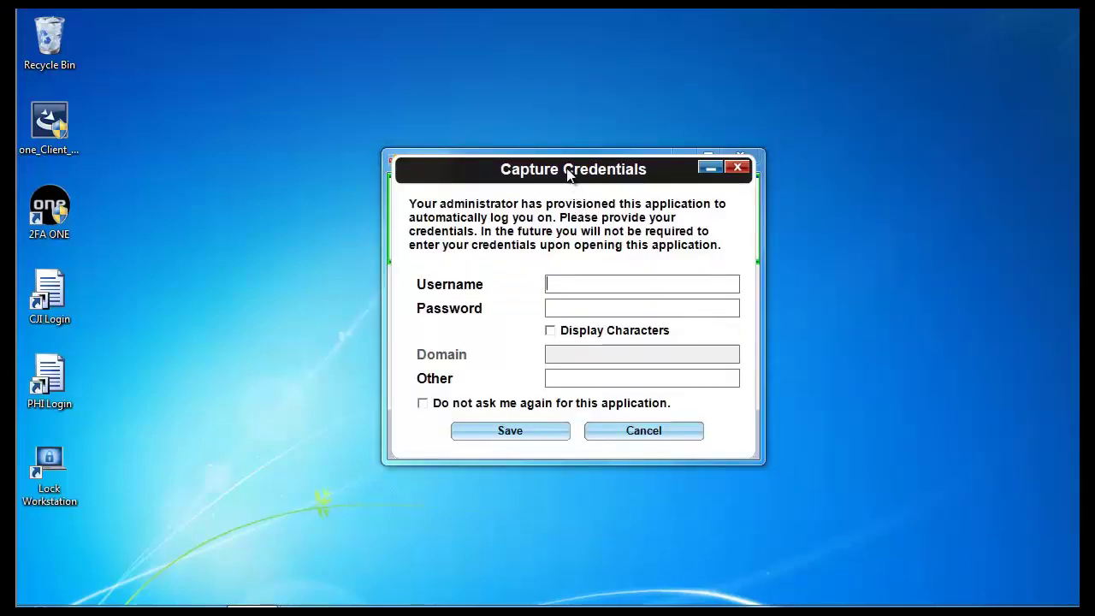
drag(567, 171, 691, 181)
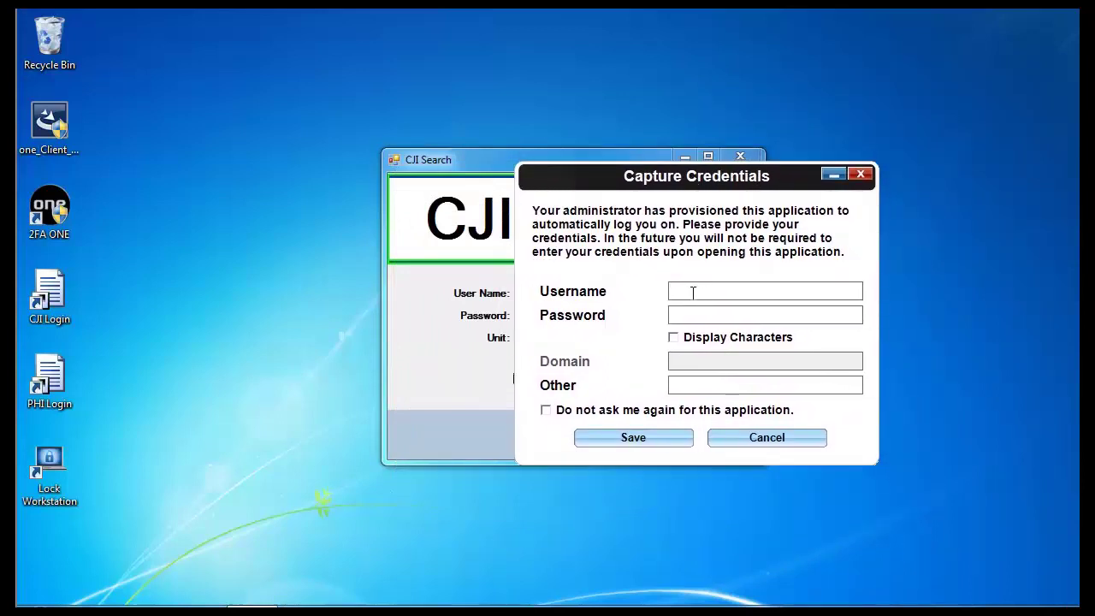
text(patrol1)
key(Tab)
text(*********)
key(Tab)
key(Tab)
text(2001)
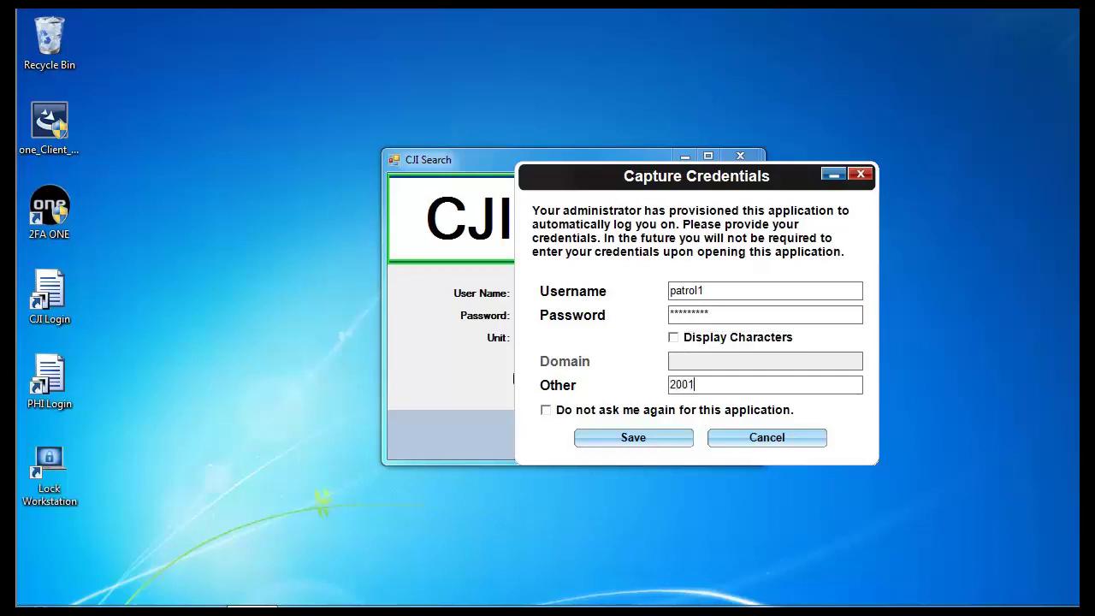
click(643, 442)
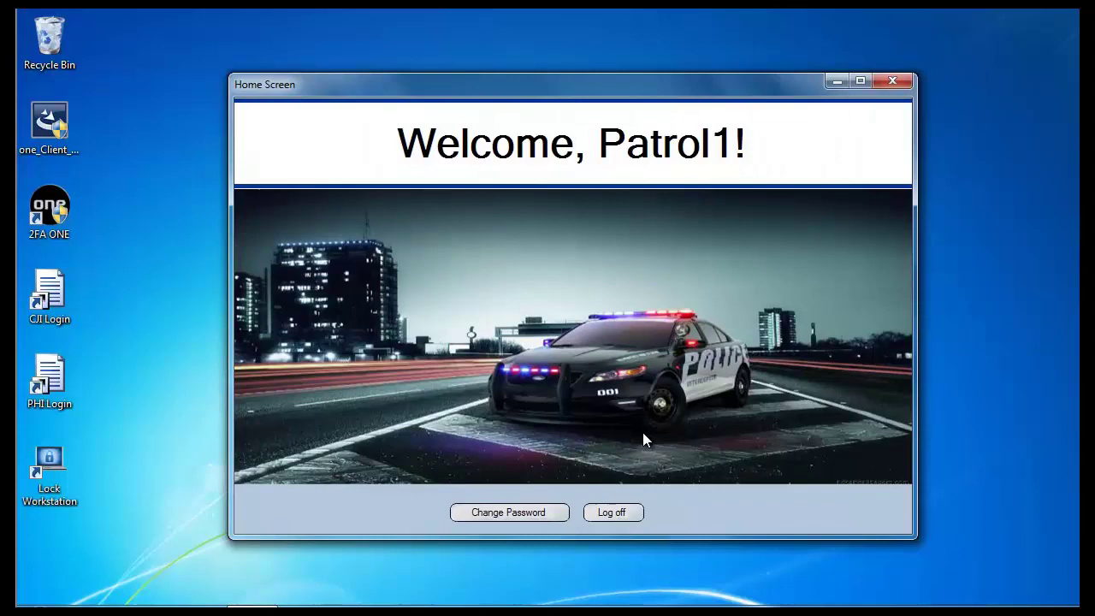
Step: Log off CJI Search, relaunch it to confirm automatic login, then close its Home Screen
click(623, 516)
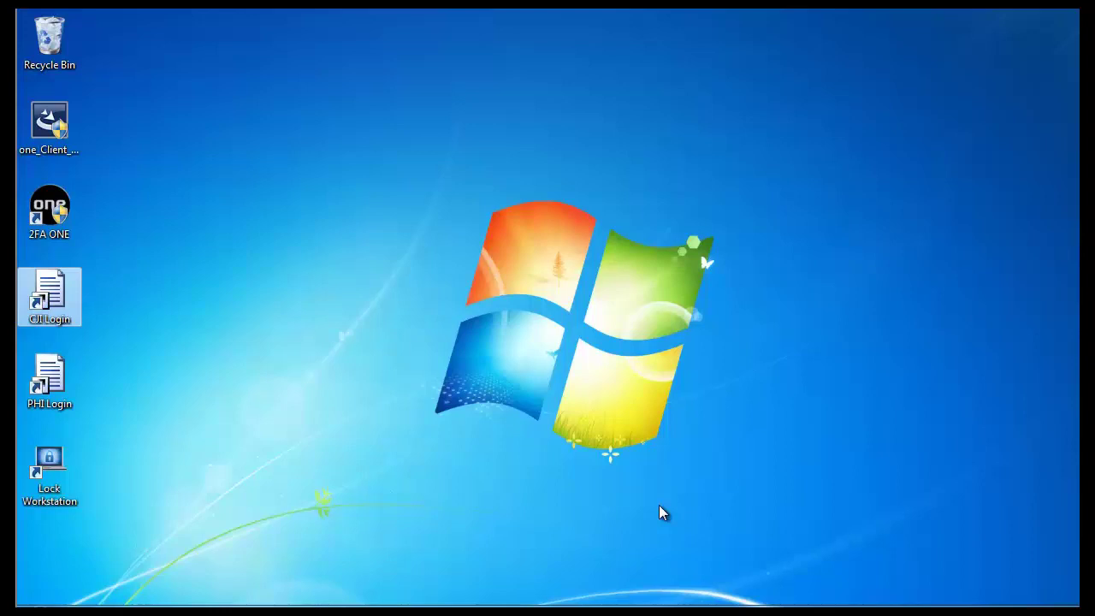
double_click(65, 295)
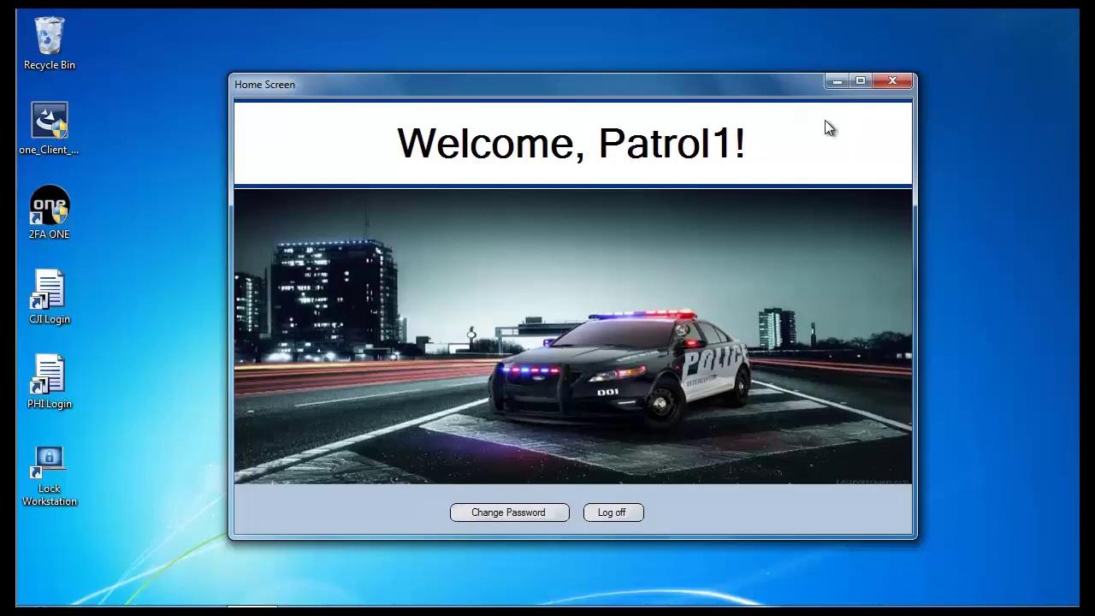
click(896, 78)
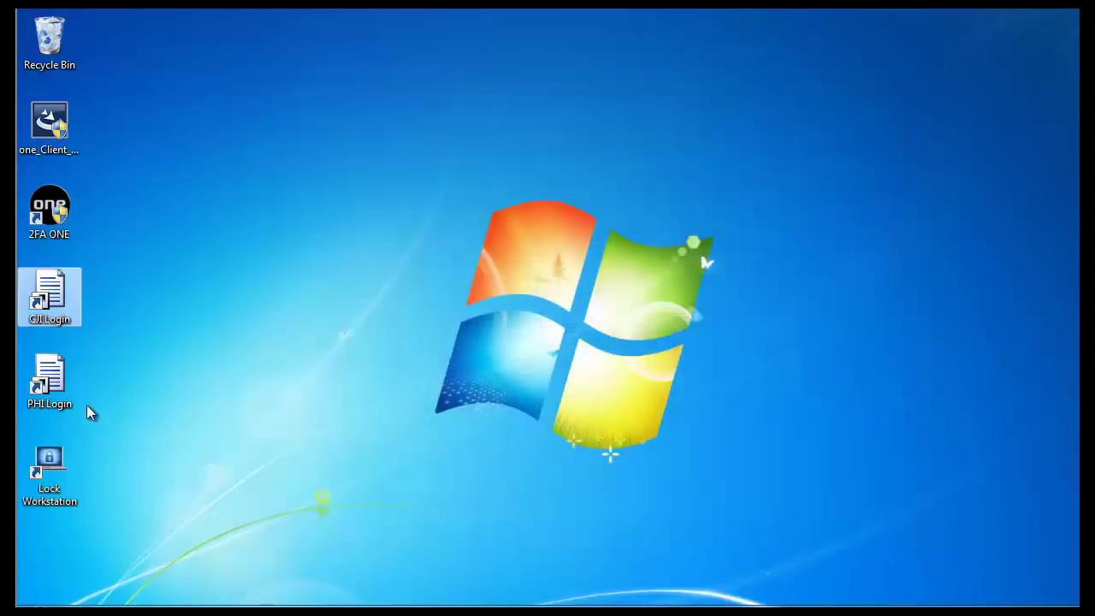
Step: Launch PHI Search, run 2FA ONE as administrator, and unlock Secured Applications with the PIN
double_click(62, 387)
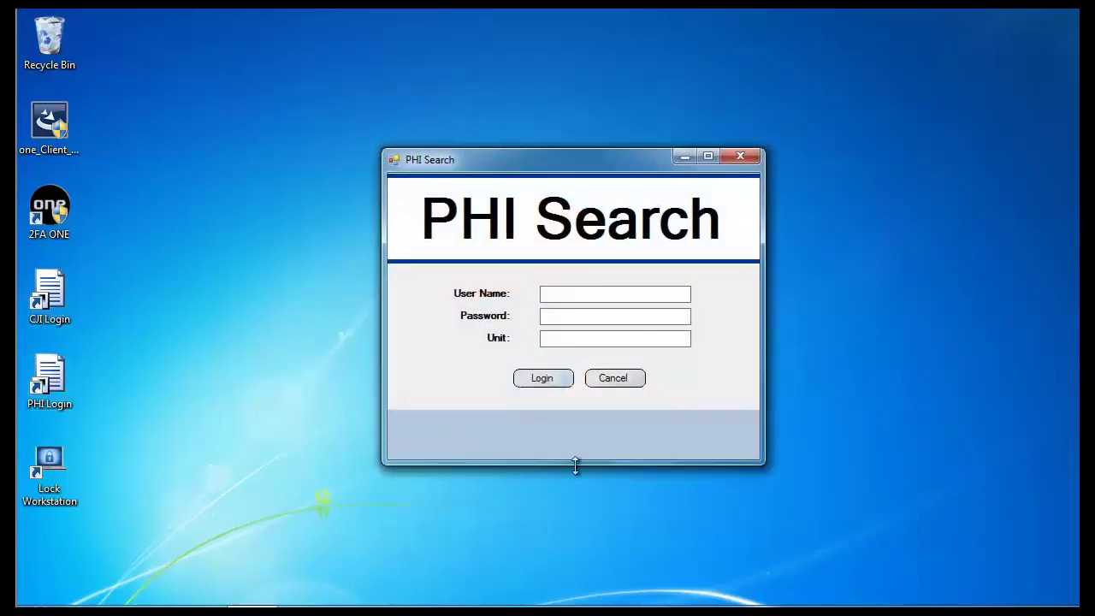
right_click(43, 204)
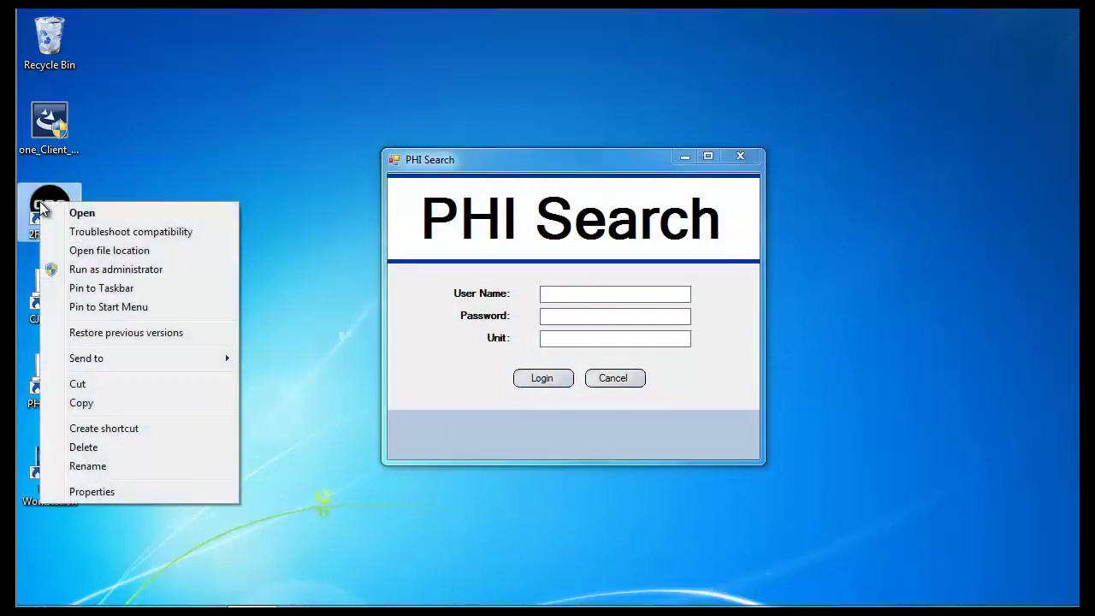
click(81, 214)
click(647, 349)
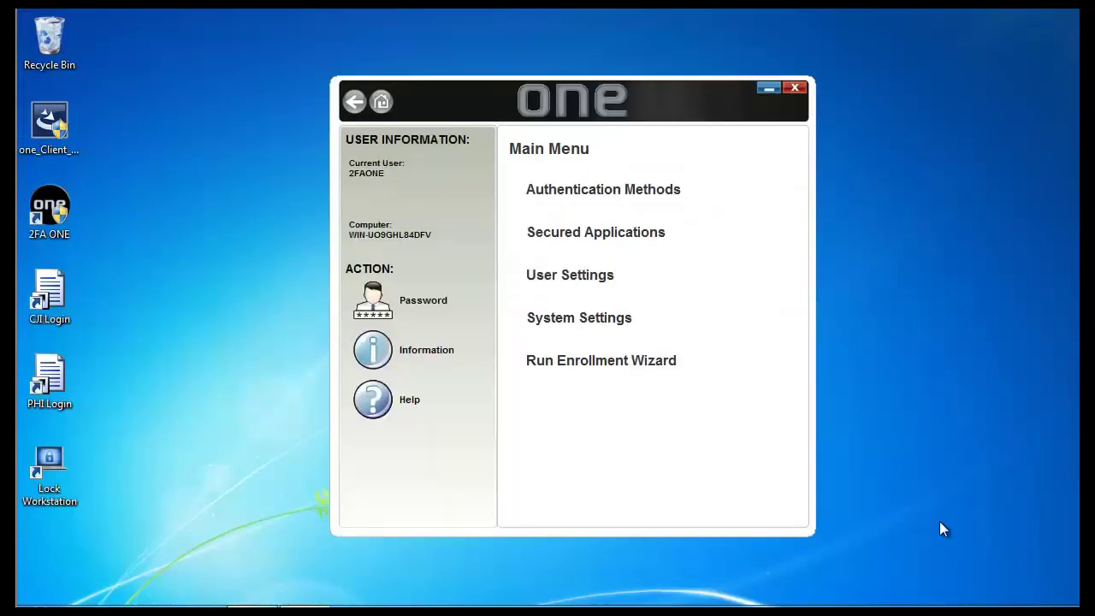
click(586, 249)
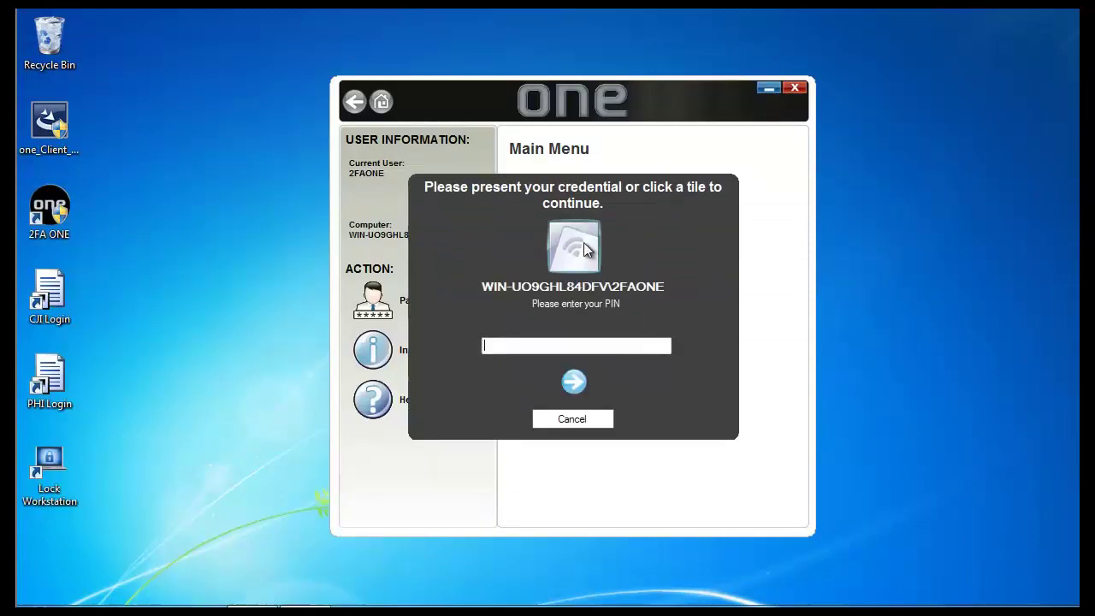
text(********)
key(Return)
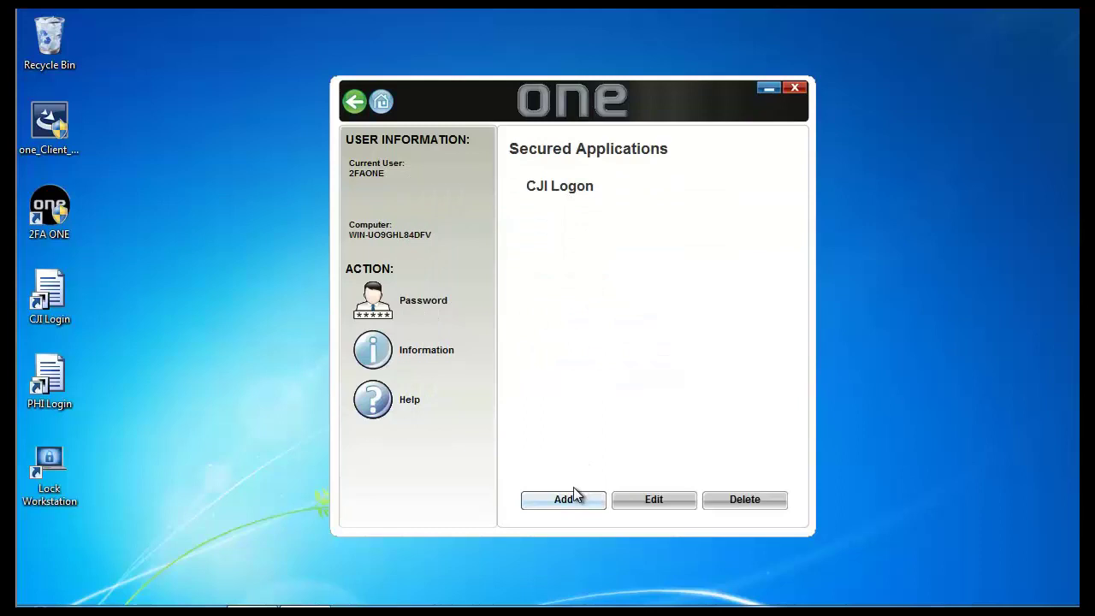
Step: Add a new secured application named 'PHI Logon' targeting the PHI Search window
click(567, 502)
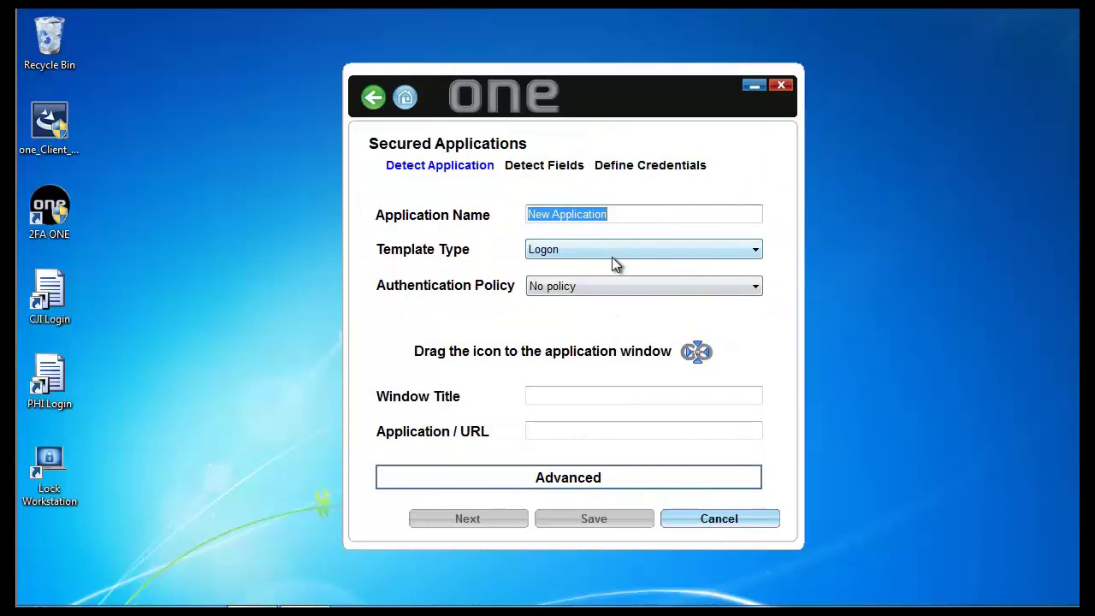
text(PHI)
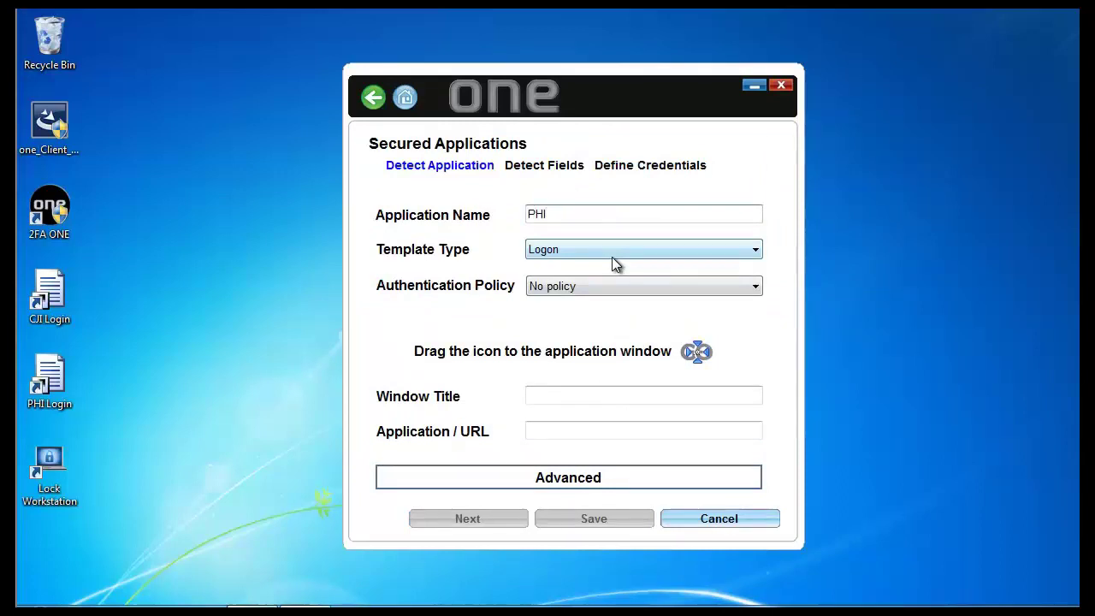
text( Logon)
drag(697, 352, 629, 349)
click(474, 518)
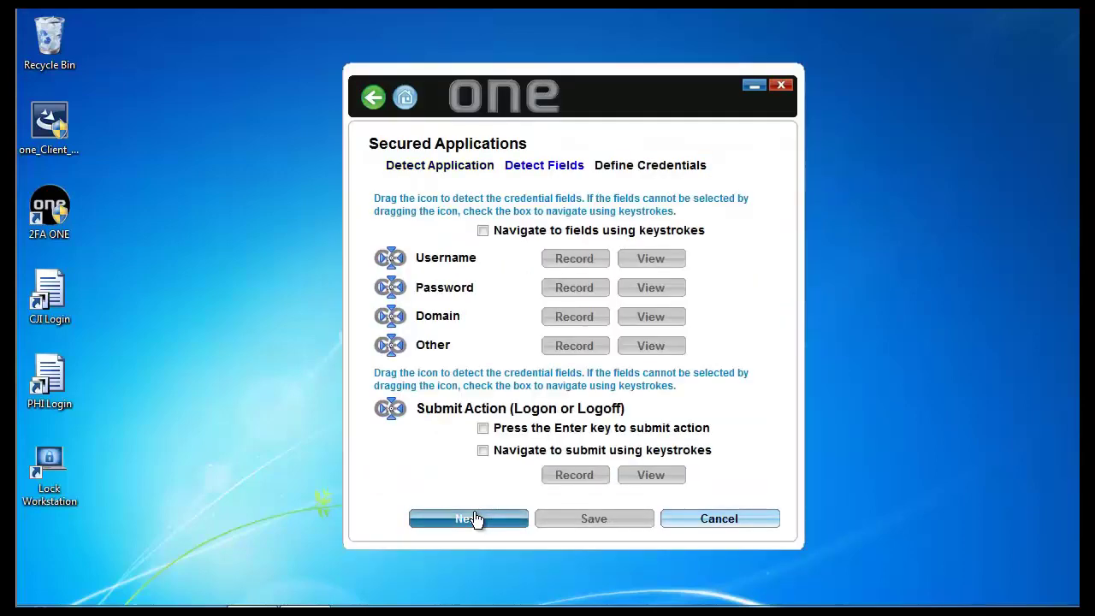
Step: Map PHI Search's User Name, Password, Unit (as Other) and Login button
drag(394, 266, 581, 300)
drag(383, 297, 570, 325)
drag(391, 349, 563, 344)
drag(390, 408, 545, 384)
click(448, 513)
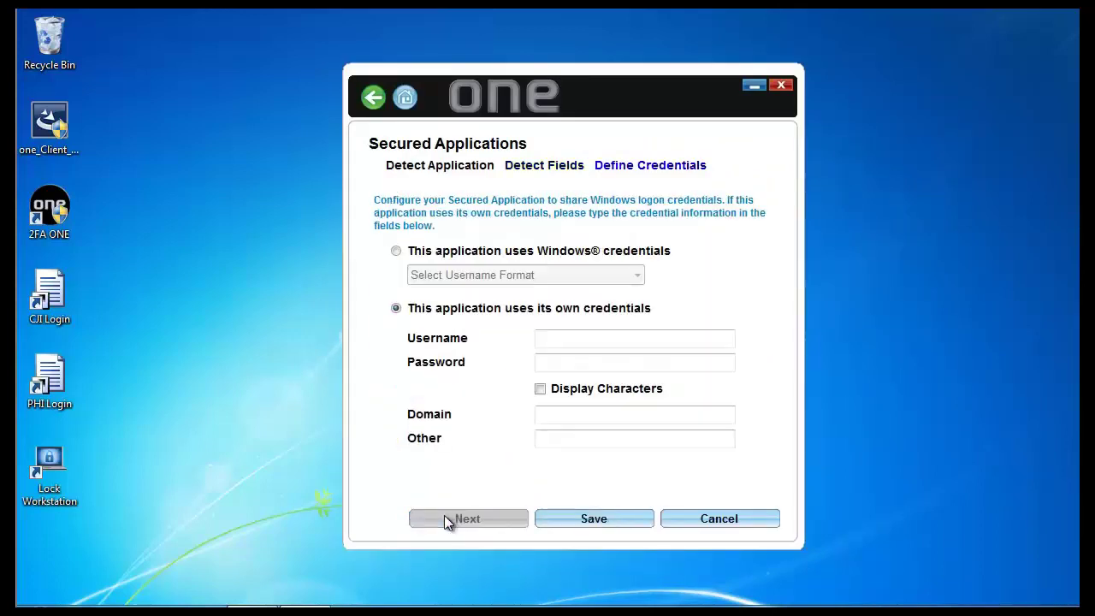
Step: Enter the PHI username and password, set Other to 2001, and save PHI Logon
click(571, 337)
text(patr)
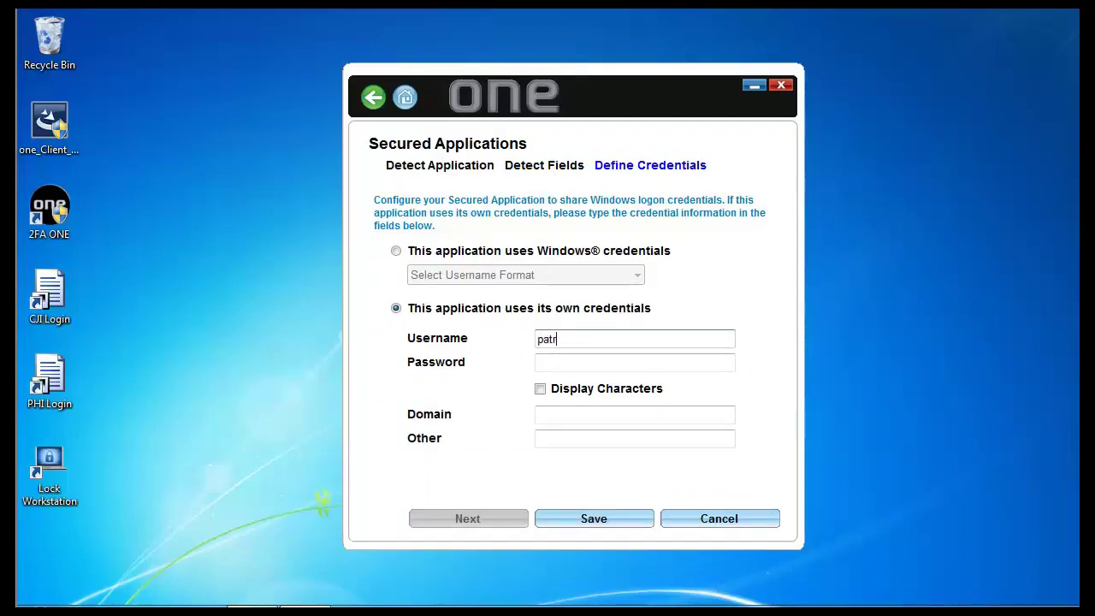
text(ol1)
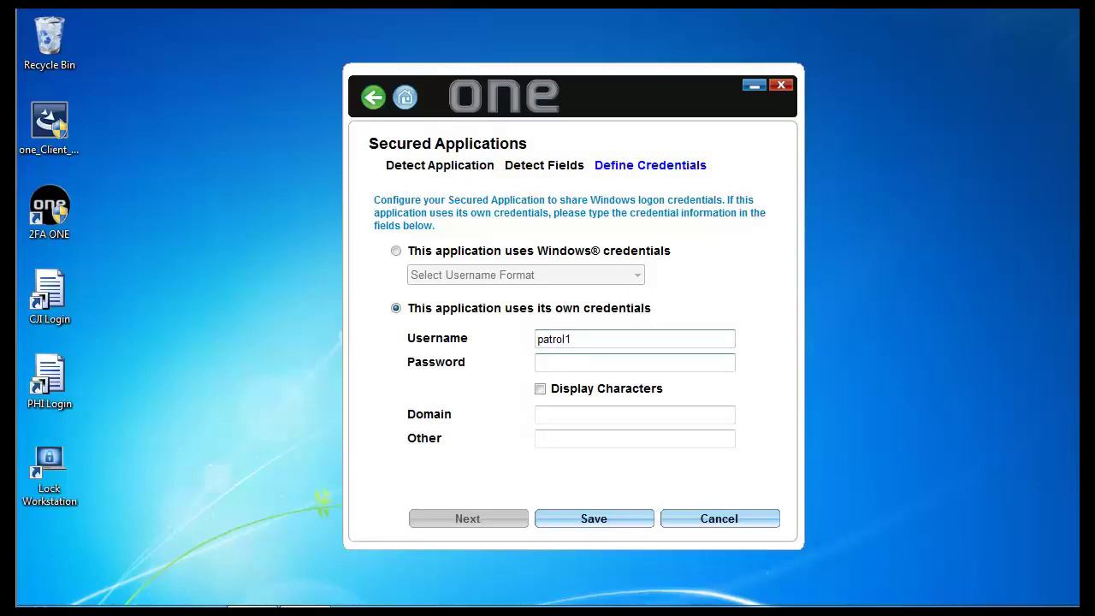
text(*********)
key(Tab)
key(Tab)
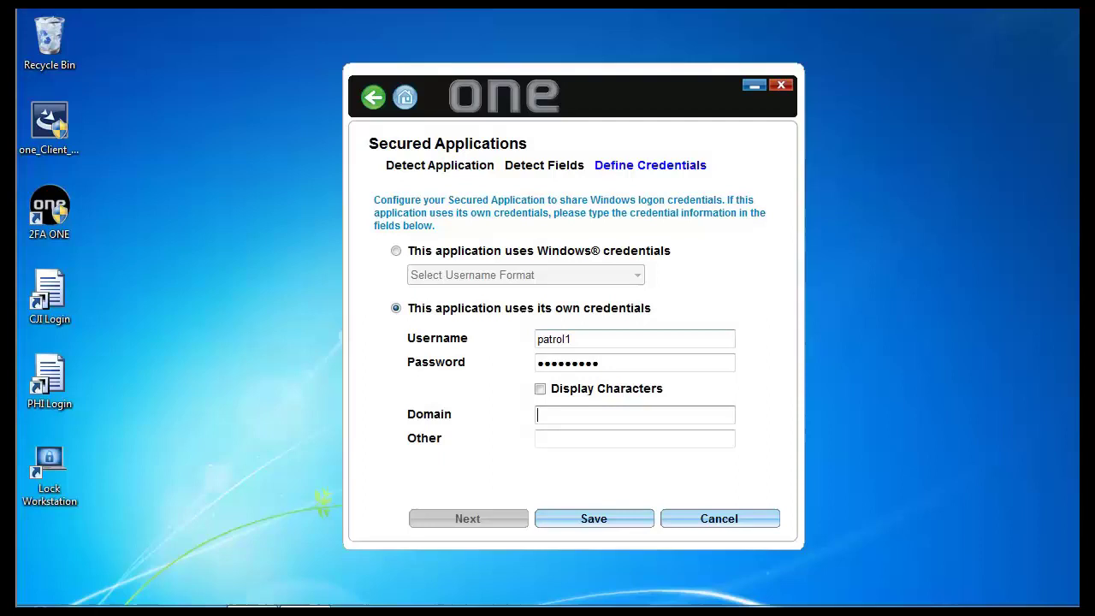
key(Tab)
text(2001)
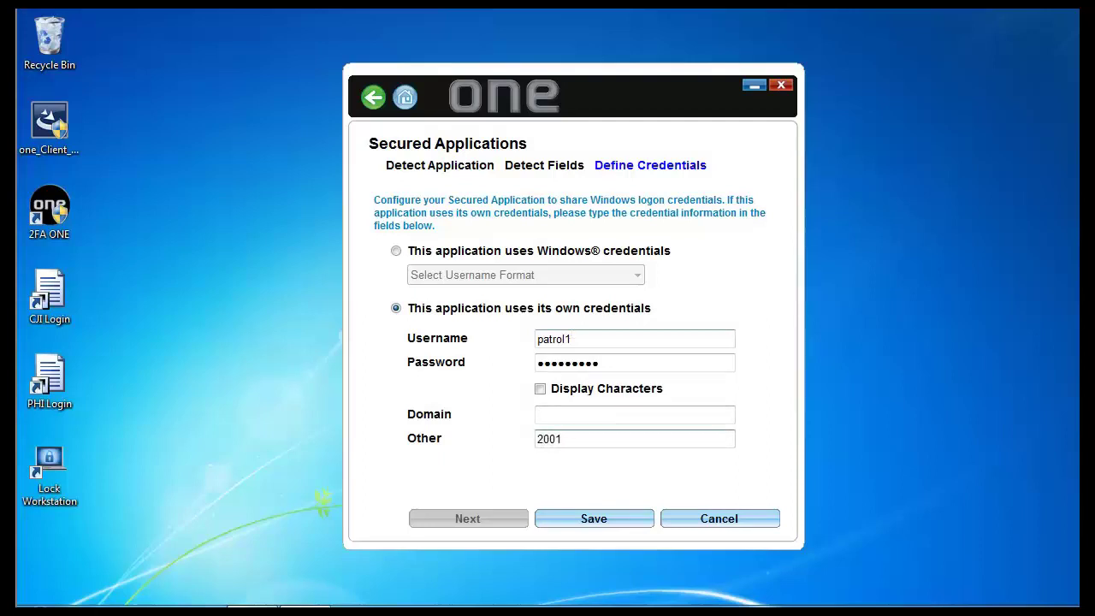
click(572, 521)
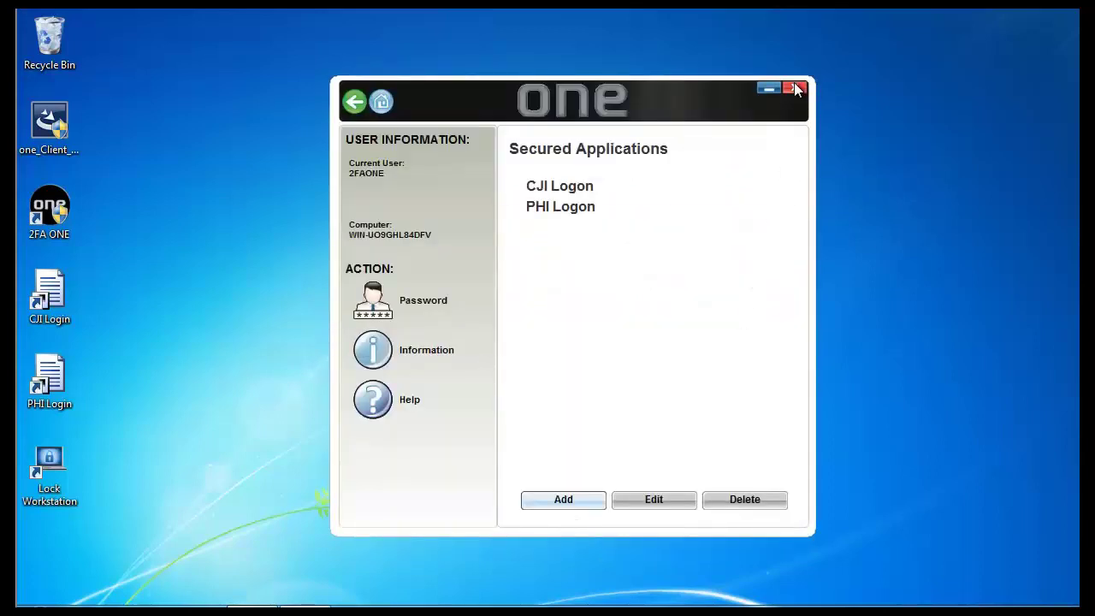
Step: Select the PHI Logon template and close 2FA ONE to auto-log into PHI Search
click(688, 209)
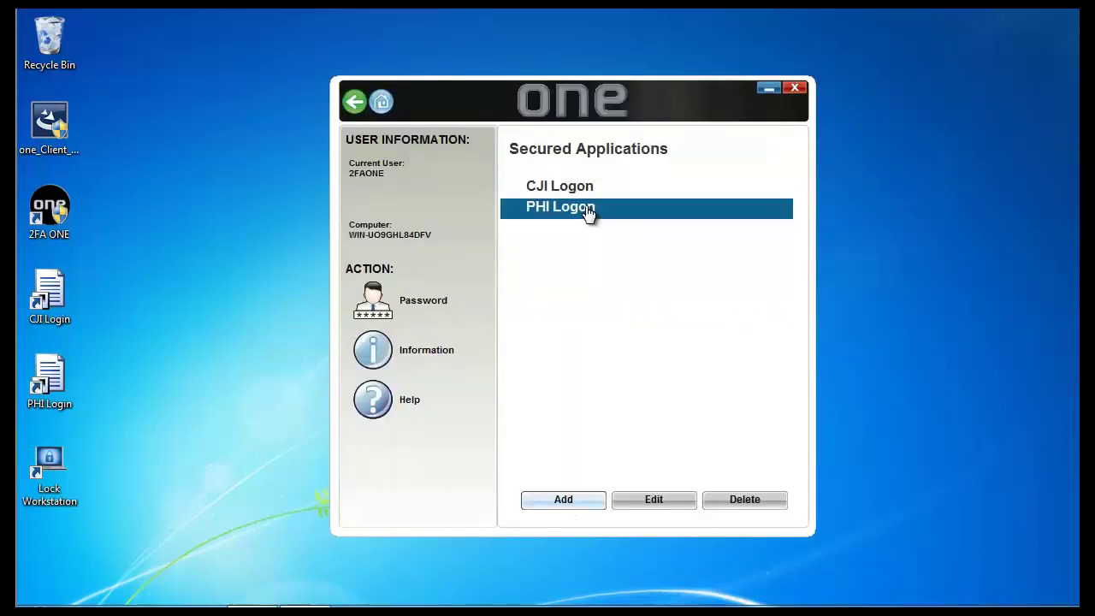
click(794, 88)
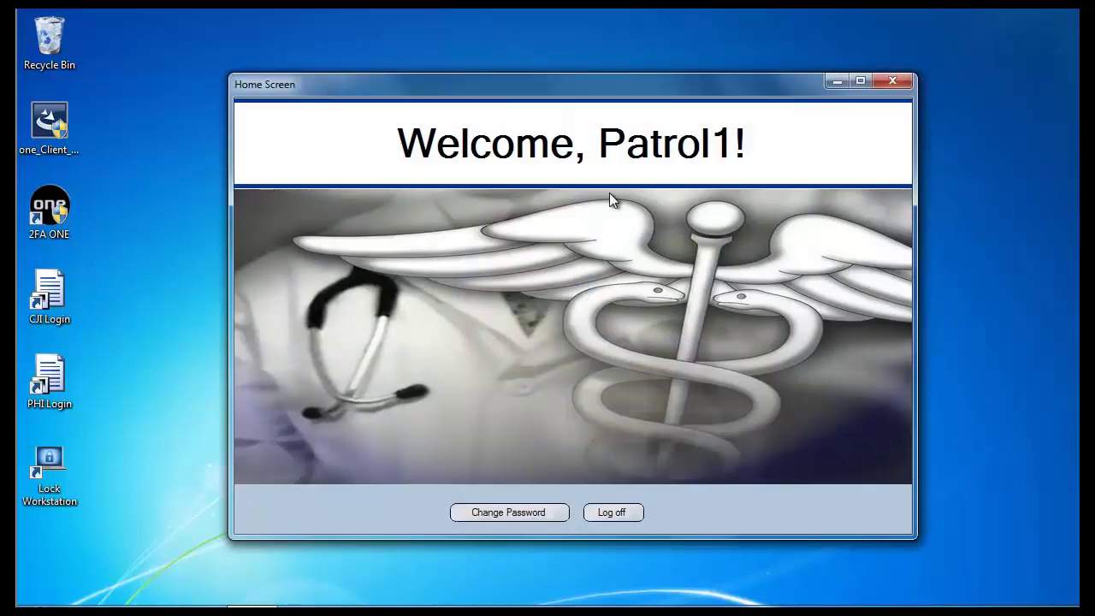